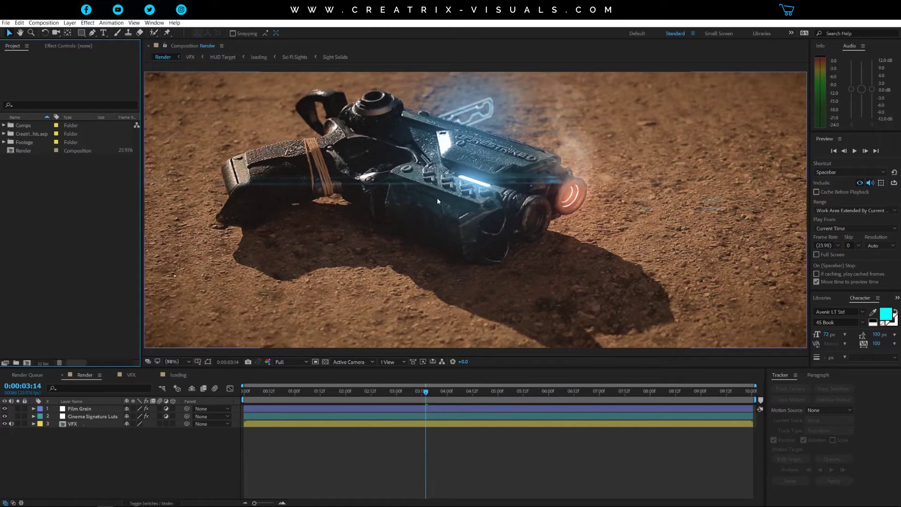
- Browse the project's files folder and its parent, then return to the composite
{"action": "left_click", "coordinate": [56, 500]}
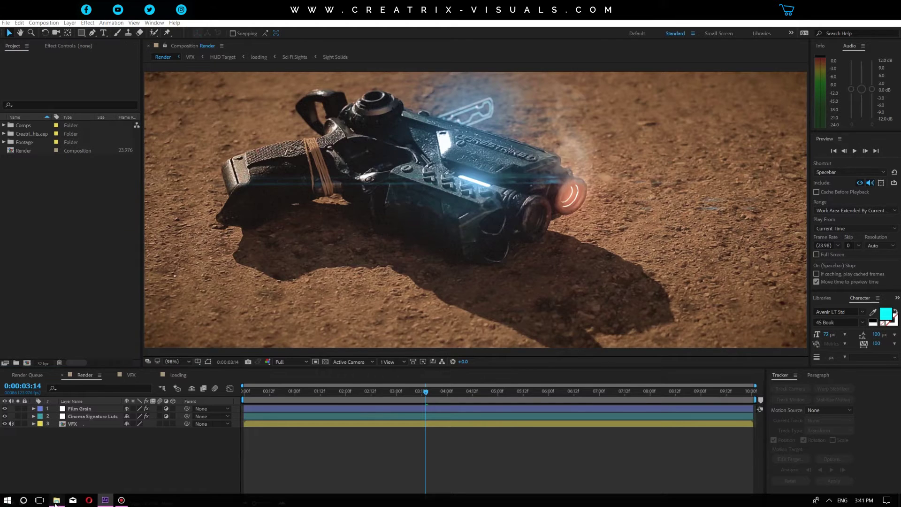
{"action": "key", "text": "alt+Up"}
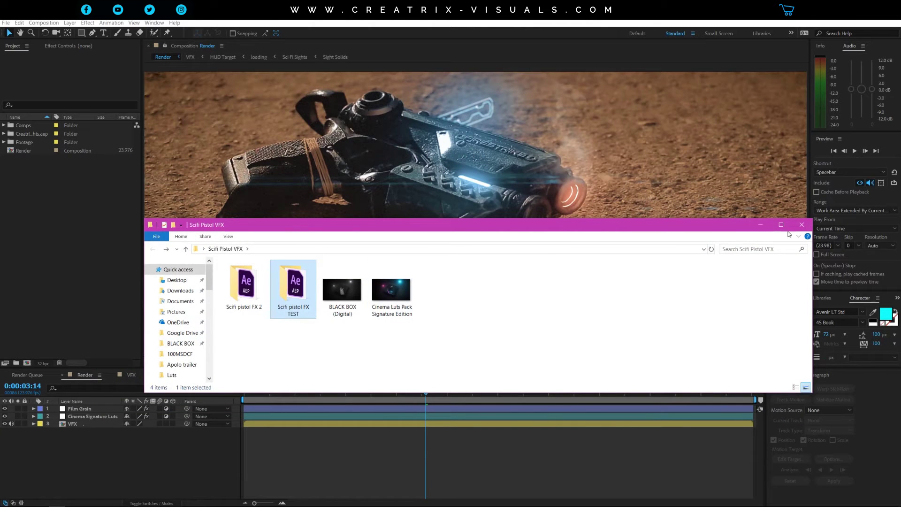
{"action": "left_click", "coordinate": [760, 224]}
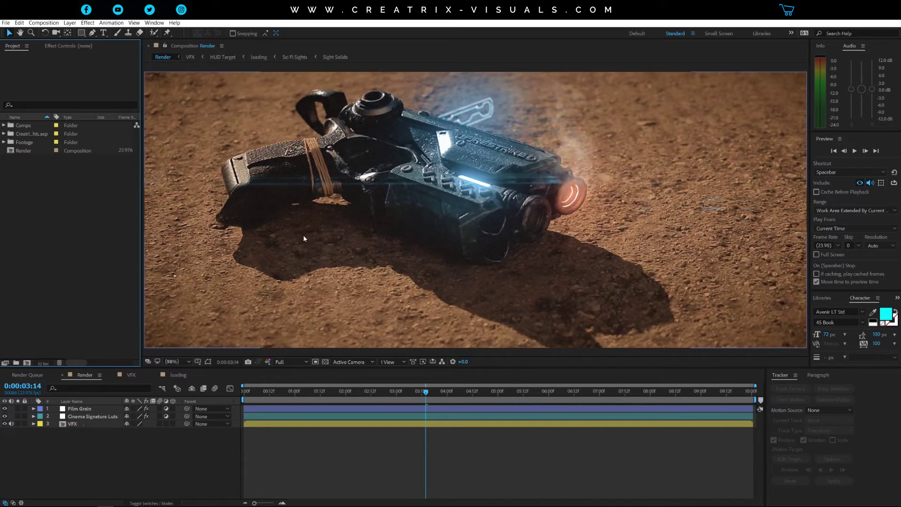
- Preview the VFX layer alone at half size, then restore the full composite
{"action": "left_click", "coordinate": [85, 376]}
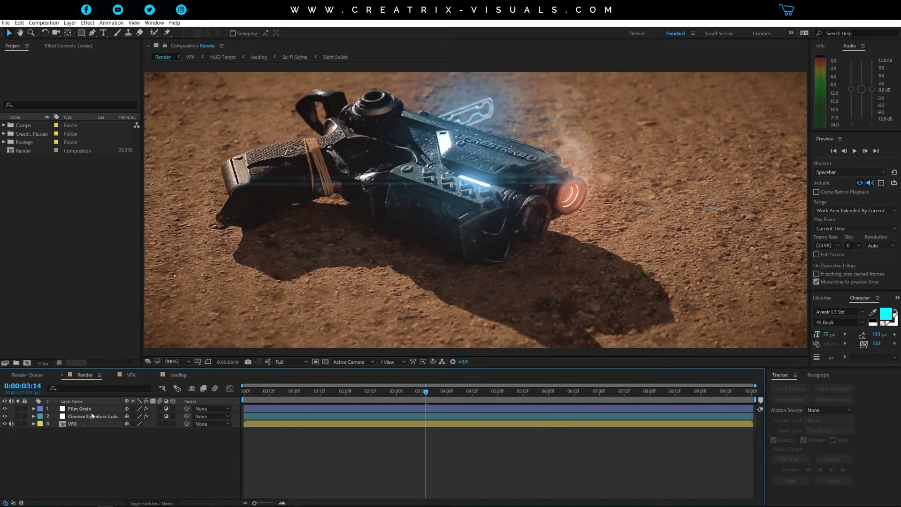
{"action": "left_click", "coordinate": [70, 424]}
{"action": "left_click", "coordinate": [19, 423]}
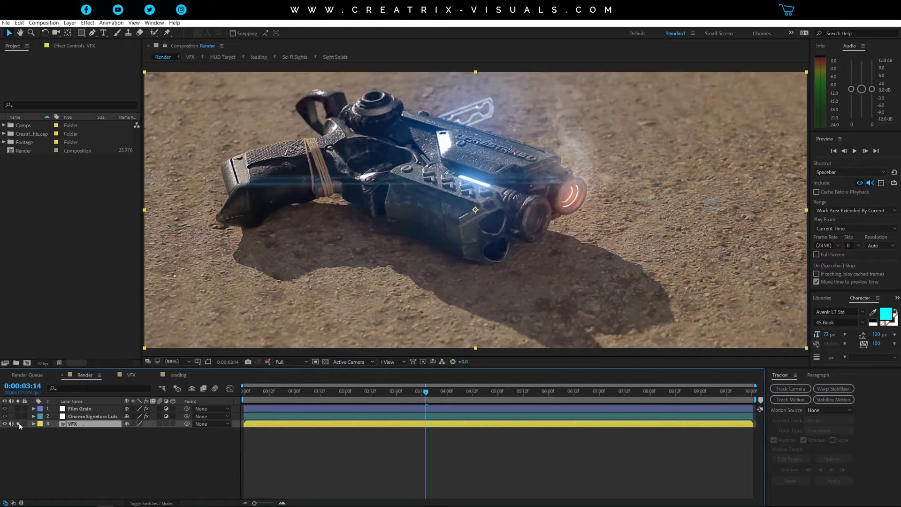
{"action": "key", "text": "comma"}
{"action": "key", "text": "comma"}
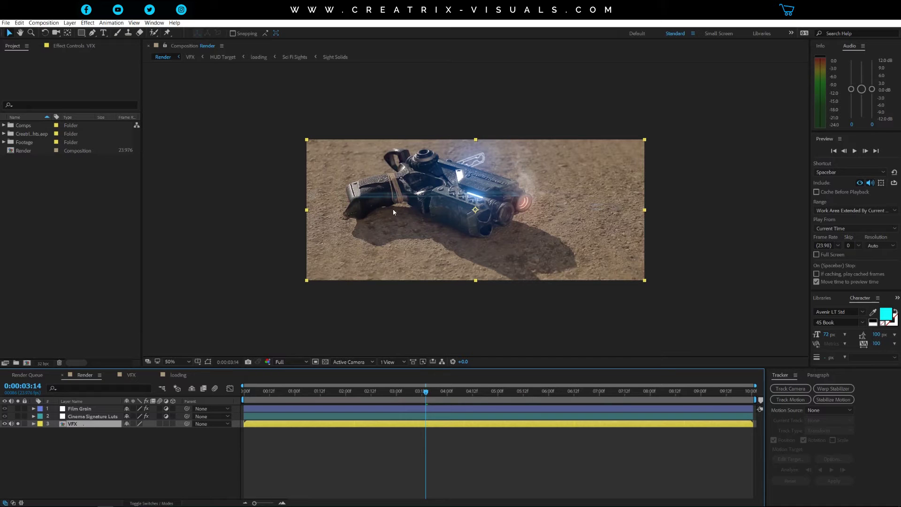
{"action": "left_click", "coordinate": [18, 424]}
- Inspect the Cinema Signature Luts colour grade, comparing the composite with and without it
{"action": "left_click", "coordinate": [91, 416]}
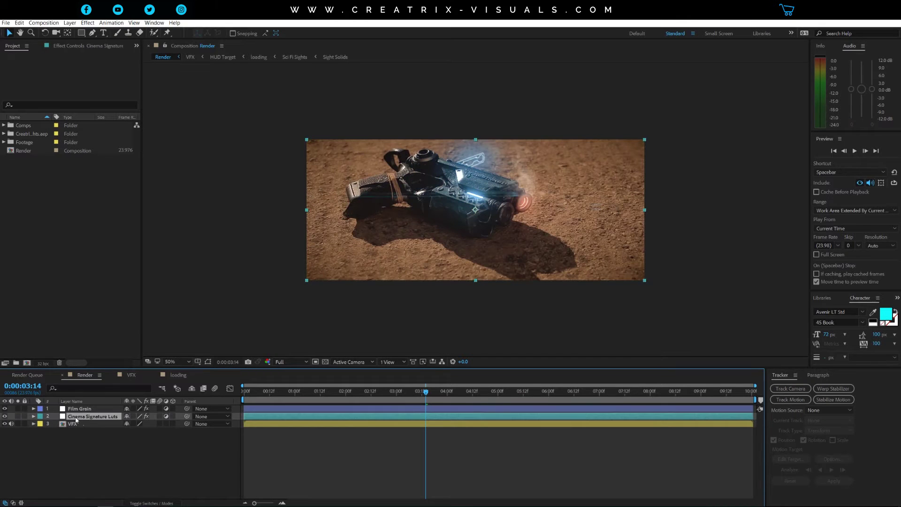
{"action": "left_click", "coordinate": [82, 46]}
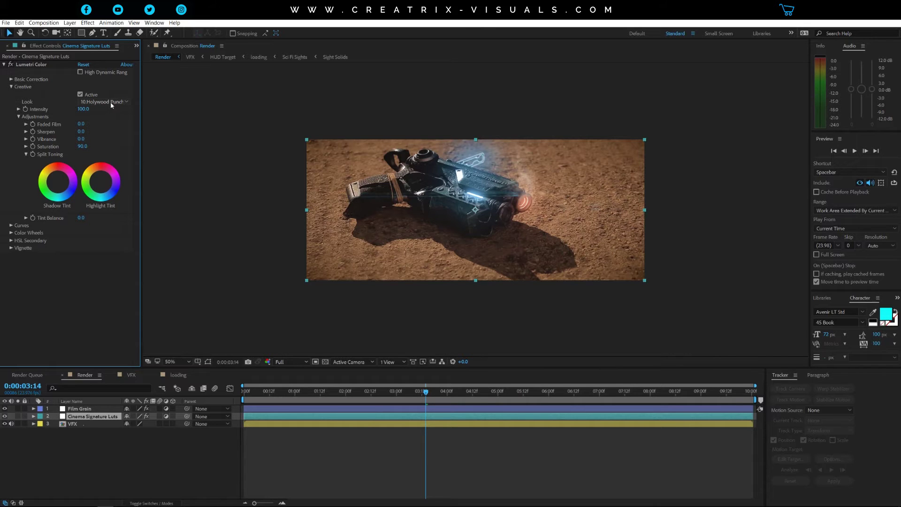
{"action": "left_click", "coordinate": [18, 425]}
{"action": "left_click", "coordinate": [17, 425]}
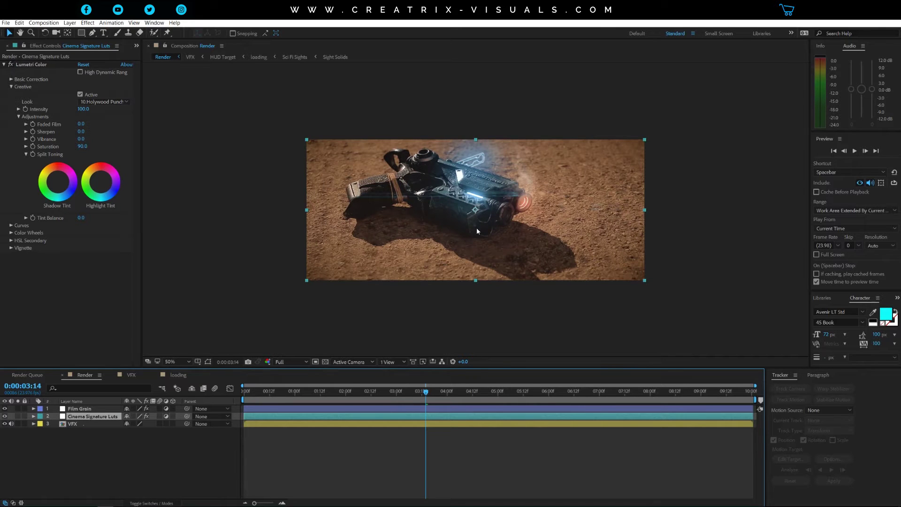
- Examine the Film Grain layer's Add Grain effect up close, toggling it off and on
{"action": "left_click", "coordinate": [77, 409]}
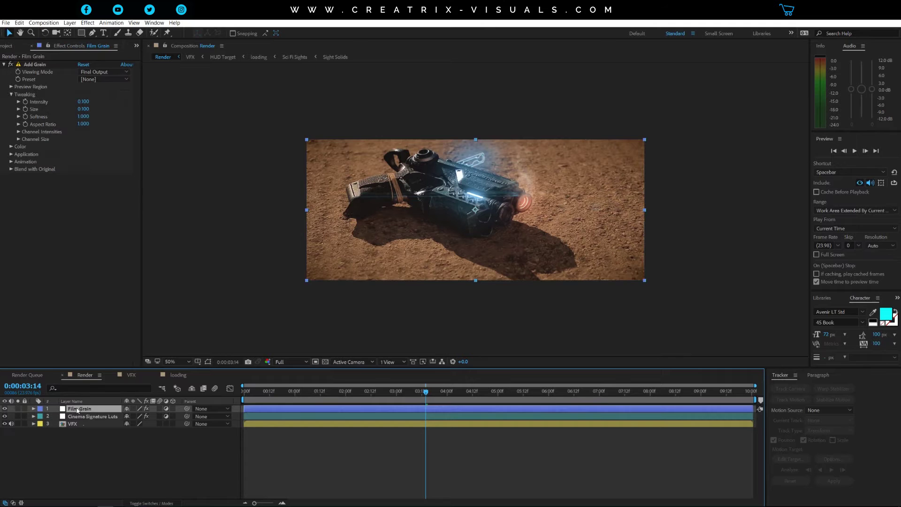
{"action": "left_click", "coordinate": [41, 62]}
{"action": "key", "text": "slash"}
{"action": "key", "text": "period"}
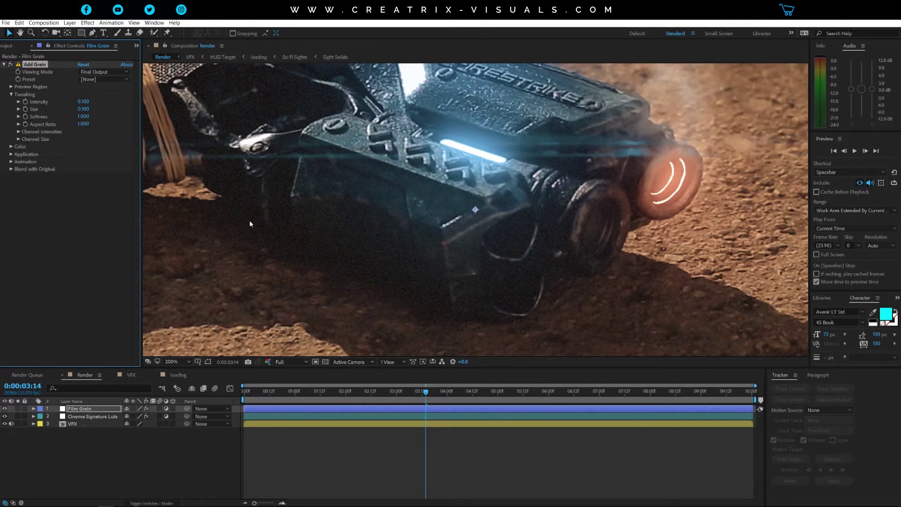
{"action": "left_click", "coordinate": [5, 409]}
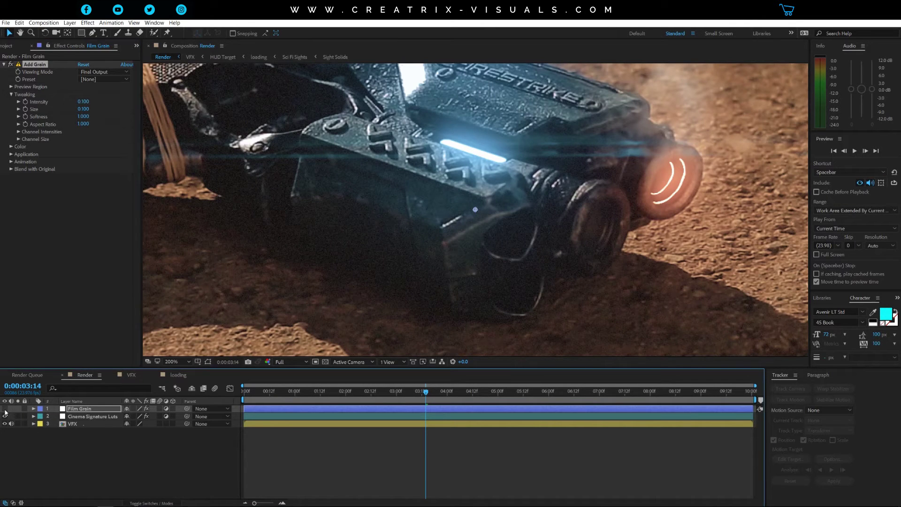
{"action": "left_click", "coordinate": [5, 409]}
{"action": "key", "text": "comma"}
{"action": "key", "text": "comma"}
{"action": "key", "text": "comma"}
{"action": "key", "text": "comma"}
{"action": "key", "text": "period"}
{"action": "key", "text": "period"}
{"action": "key", "text": "period"}
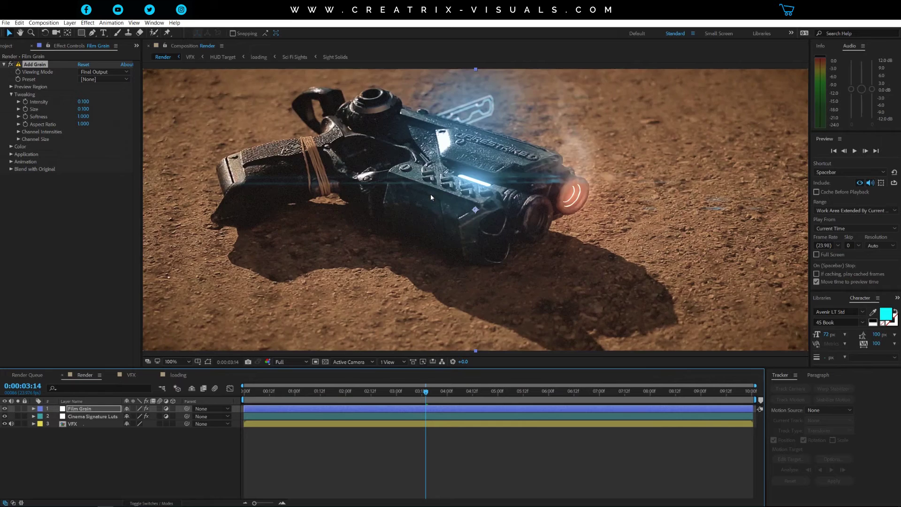
{"action": "key", "text": "comma"}
{"action": "key", "text": "comma"}
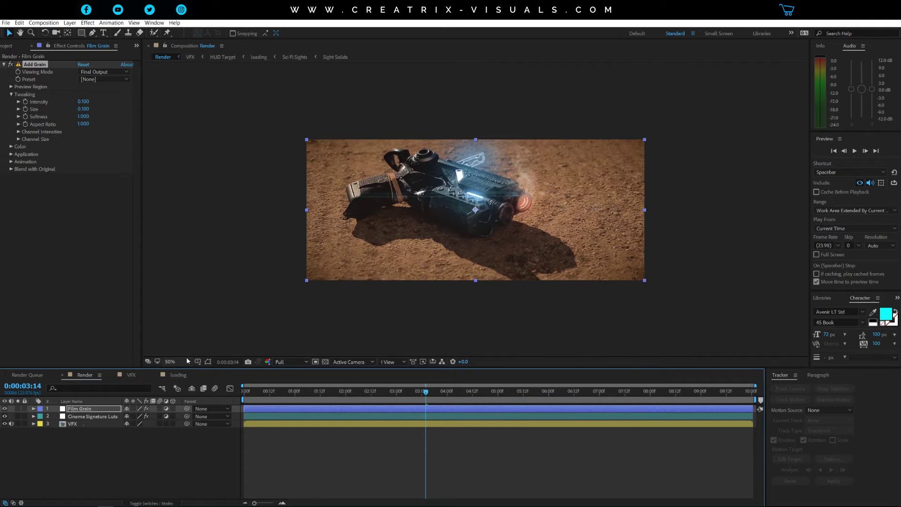
- Open the VFX precomp and set the viewer magnification to Fit
{"action": "left_click", "coordinate": [84, 425]}
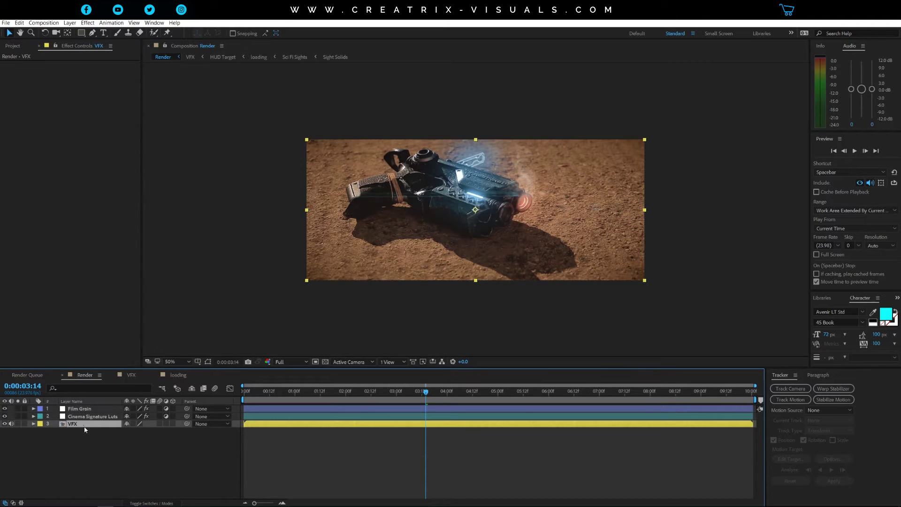
{"action": "double_click", "coordinate": [85, 425]}
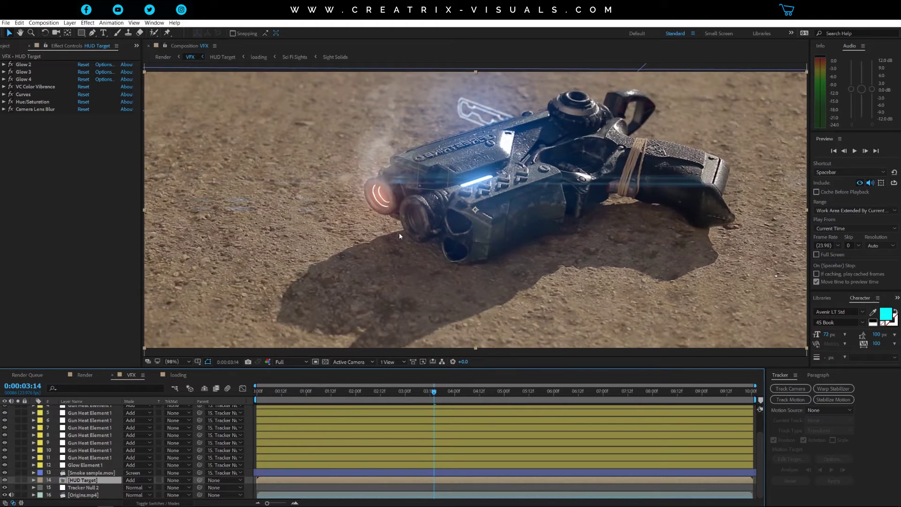
{"action": "key", "text": "comma"}
{"action": "key", "text": "comma"}
{"action": "left_click", "coordinate": [170, 361]}
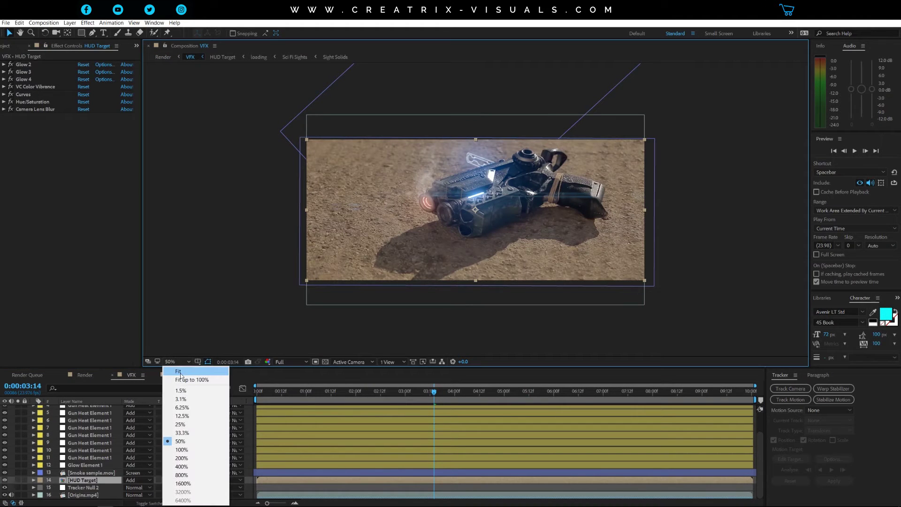
{"action": "left_click", "coordinate": [179, 378]}
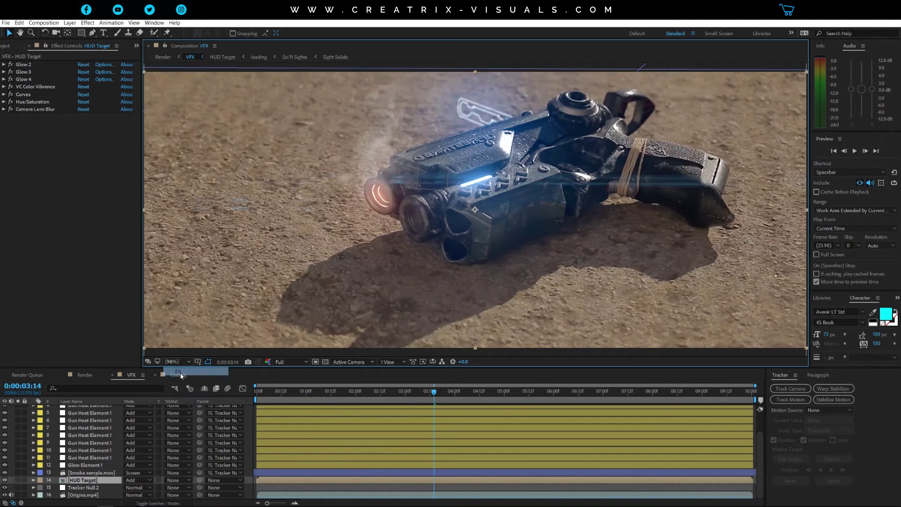
- Solo the Origins.mp4 layer and scrub the shot to 0:00:05:00
{"action": "left_click", "coordinate": [65, 495]}
{"action": "left_click", "coordinate": [18, 494]}
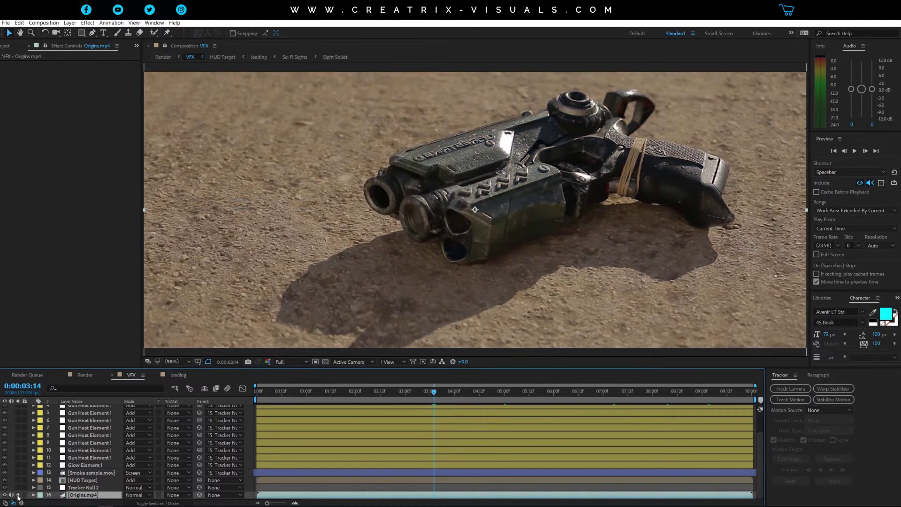
{"action": "left_click", "coordinate": [12, 46]}
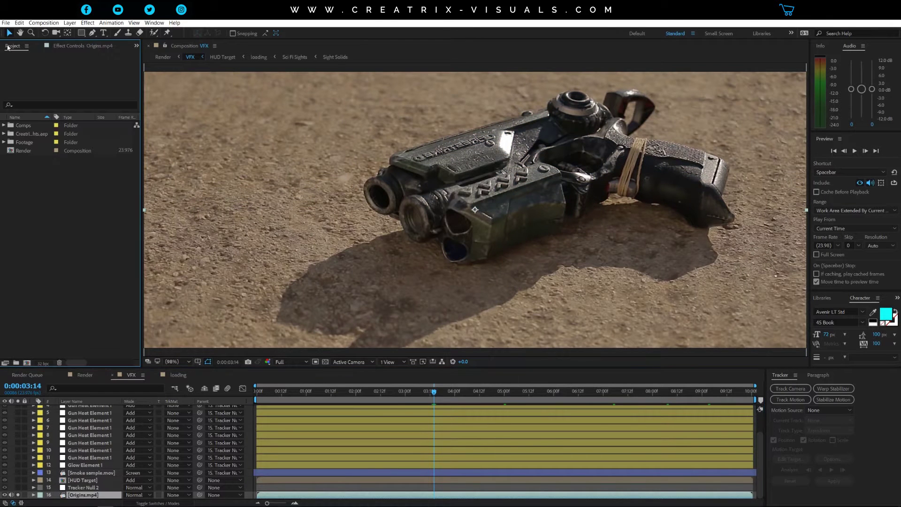
{"action": "key", "text": "comma"}
{"action": "key", "text": "comma"}
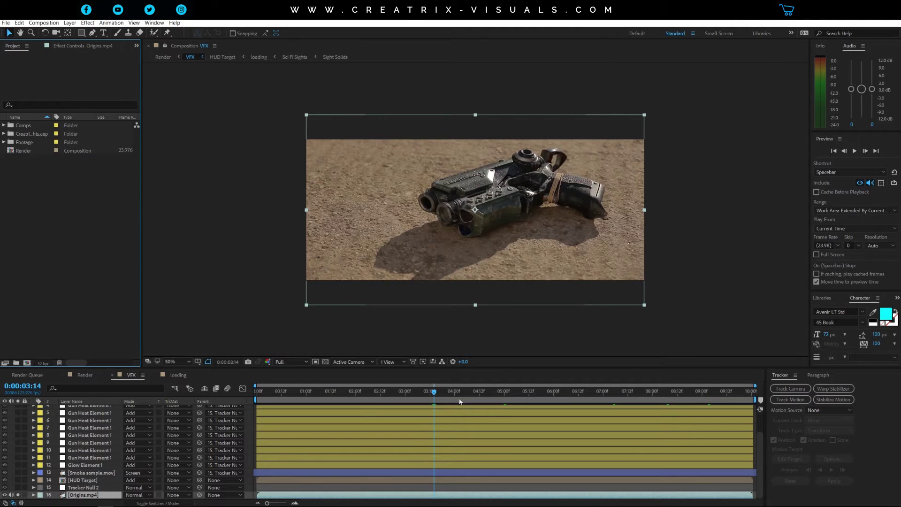
{"action": "left_click_drag", "start_coordinate": [323, 394], "coordinate": [362, 400]}
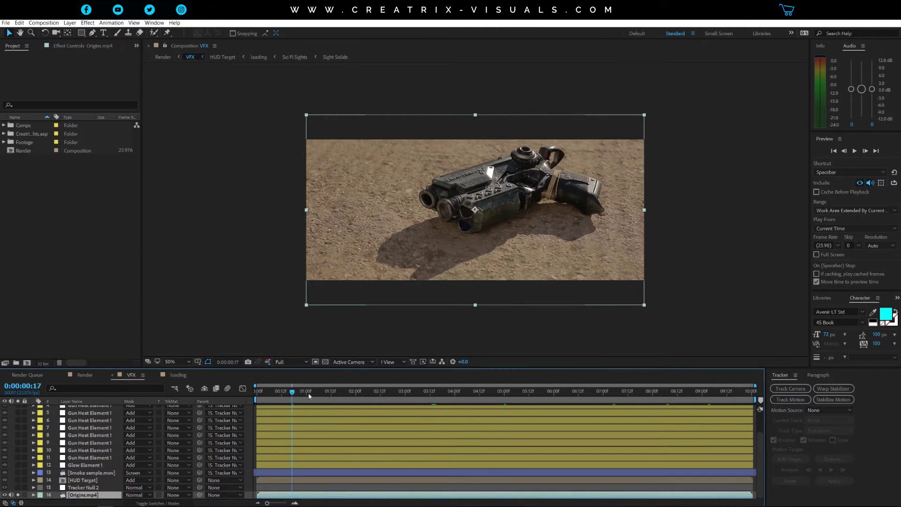
{"action": "left_click_drag", "start_coordinate": [362, 400], "coordinate": [716, 399]}
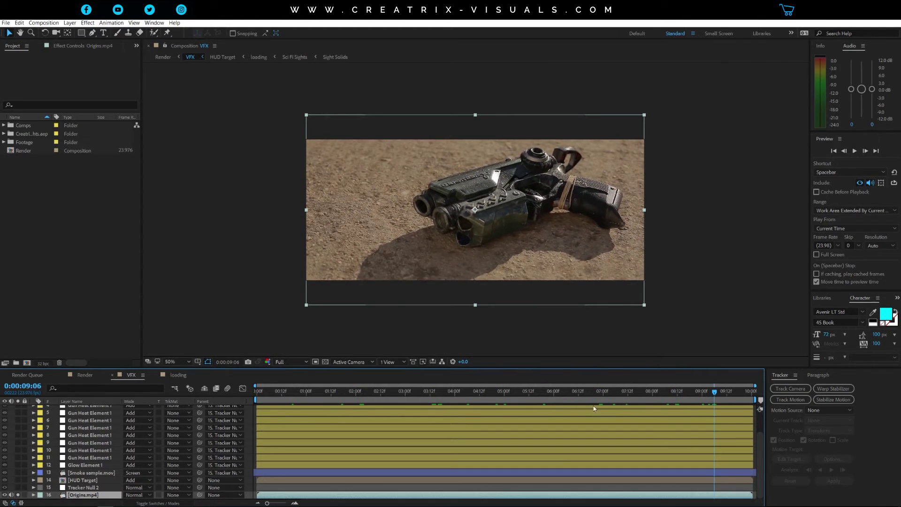
{"action": "left_click", "coordinate": [504, 398]}
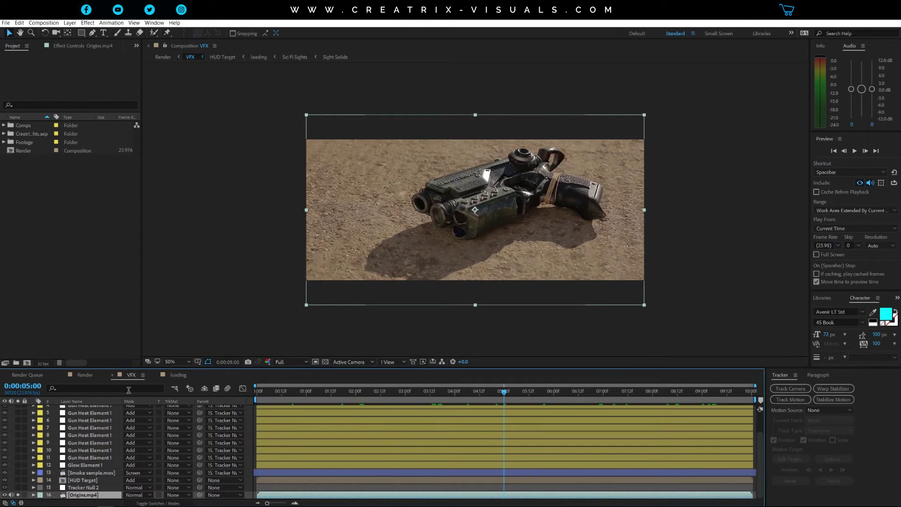
- Start a position-and-rotation track on Origins.mp4, placing Track Point 1 on the slide's front edge
{"action": "right_click", "coordinate": [97, 496]}
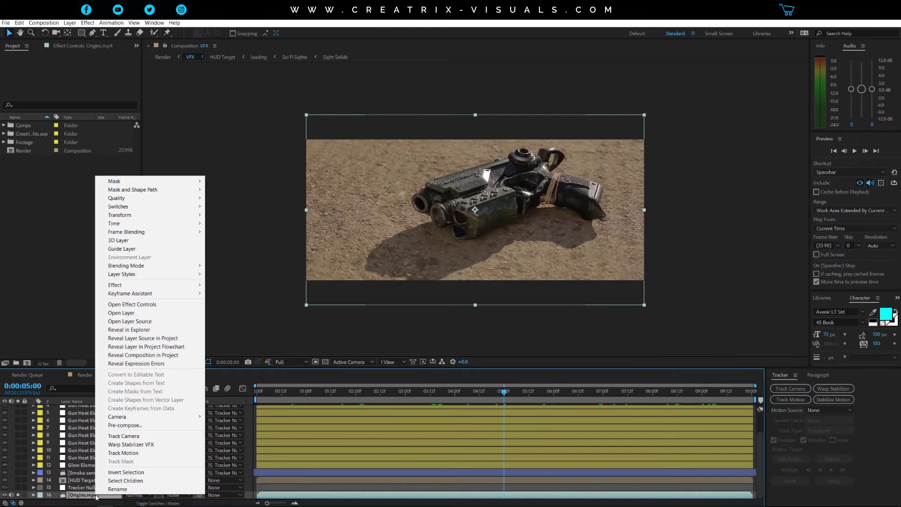
{"action": "left_click", "coordinate": [123, 453]}
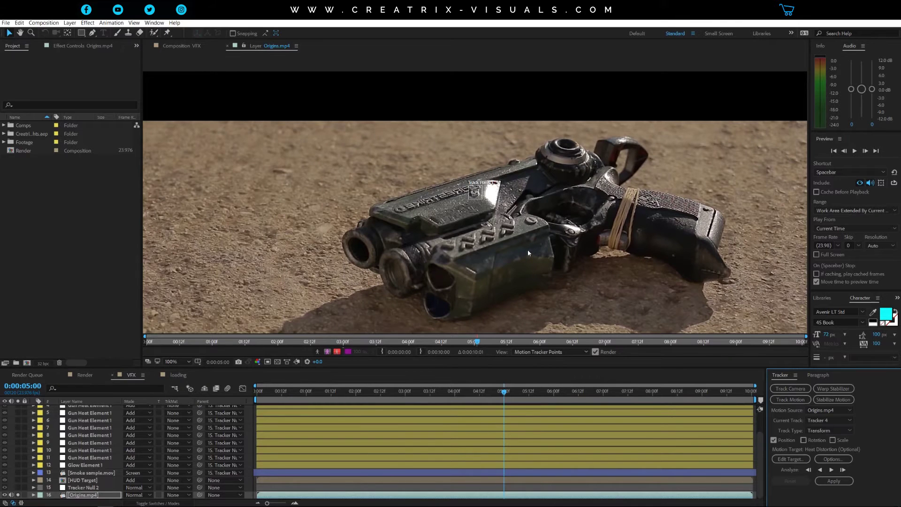
{"action": "left_click", "coordinate": [802, 440]}
{"action": "left_click_drag", "start_coordinate": [481, 199], "coordinate": [407, 222]}
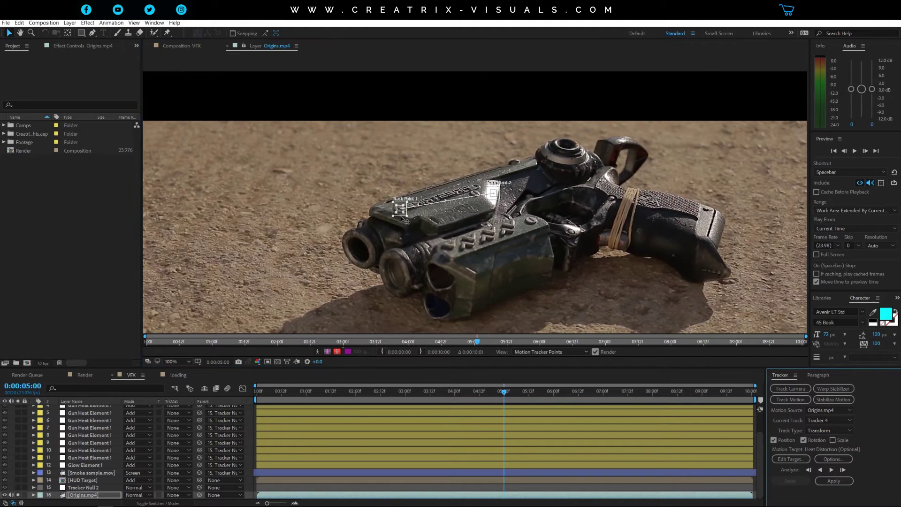
- Nudge Track Point 2's feature region, and review new-layer options without adding one
{"action": "left_click", "coordinate": [496, 196]}
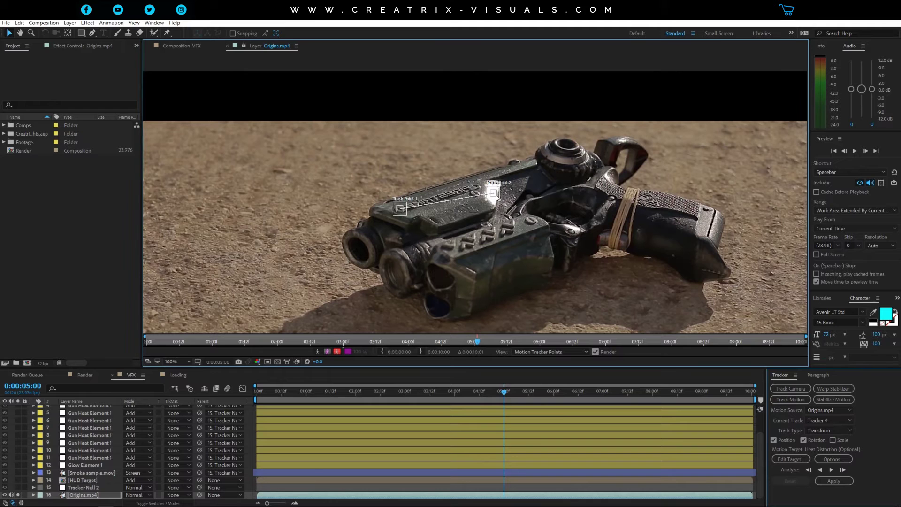
{"action": "left_click_drag", "start_coordinate": [496, 197], "coordinate": [480, 191]}
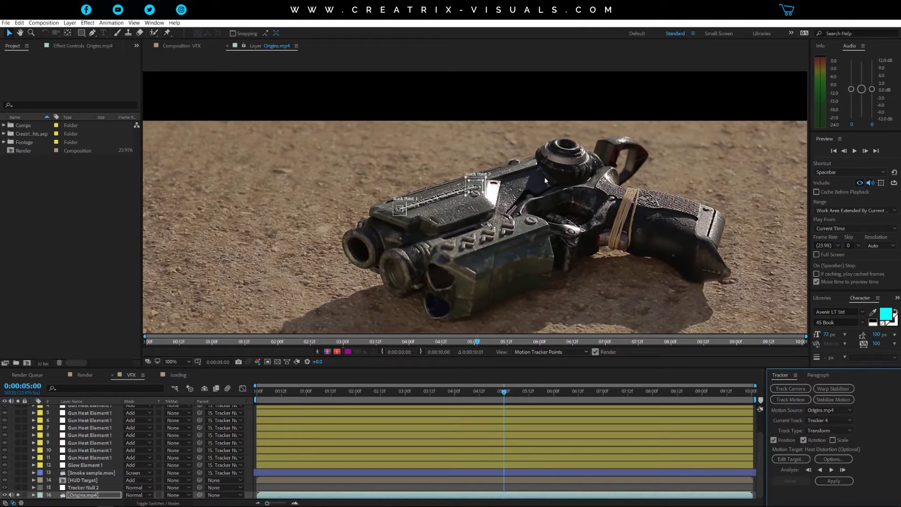
{"action": "left_click", "coordinate": [70, 23]}
{"action": "mouse_move", "coordinate": [80, 32]}
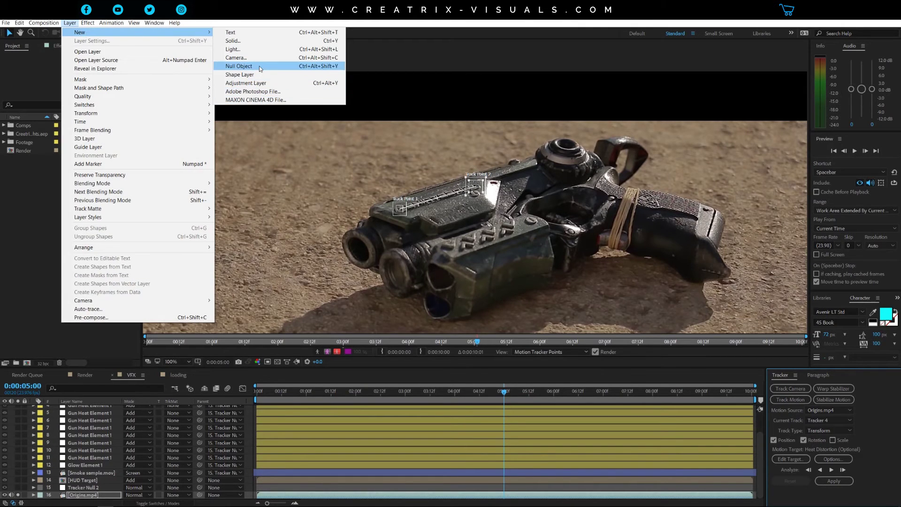
{"action": "left_click", "coordinate": [874, 482]}
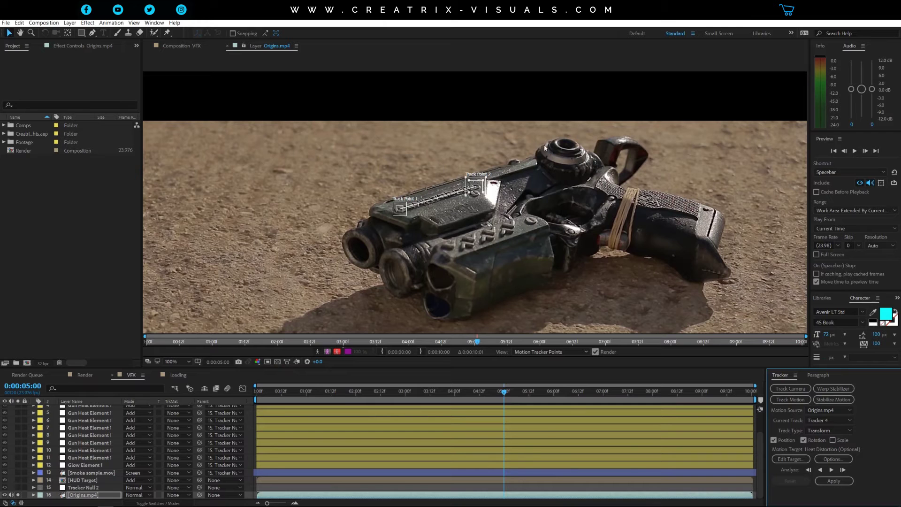
- Show the VFX composite at 100% with the HUD Target layer visible and selected
{"action": "left_click", "coordinate": [225, 46]}
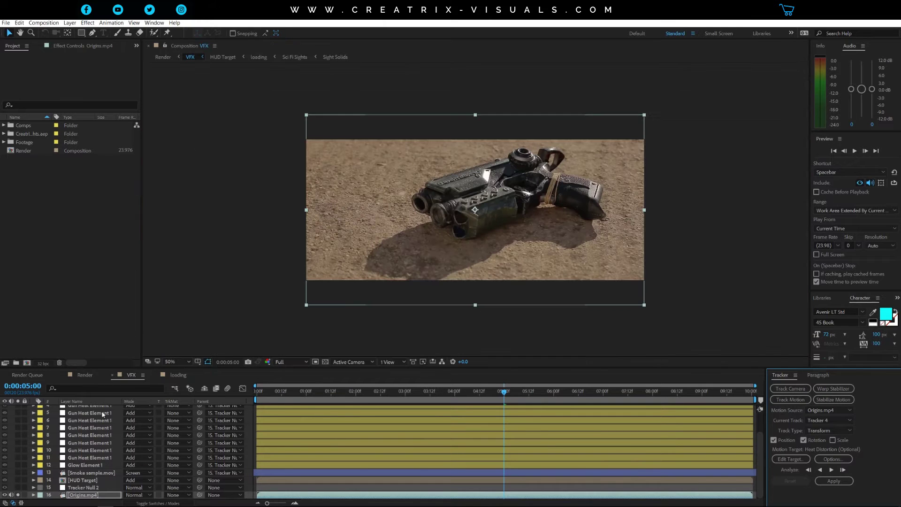
{"action": "left_click", "coordinate": [21, 488]}
{"action": "key", "text": "slash"}
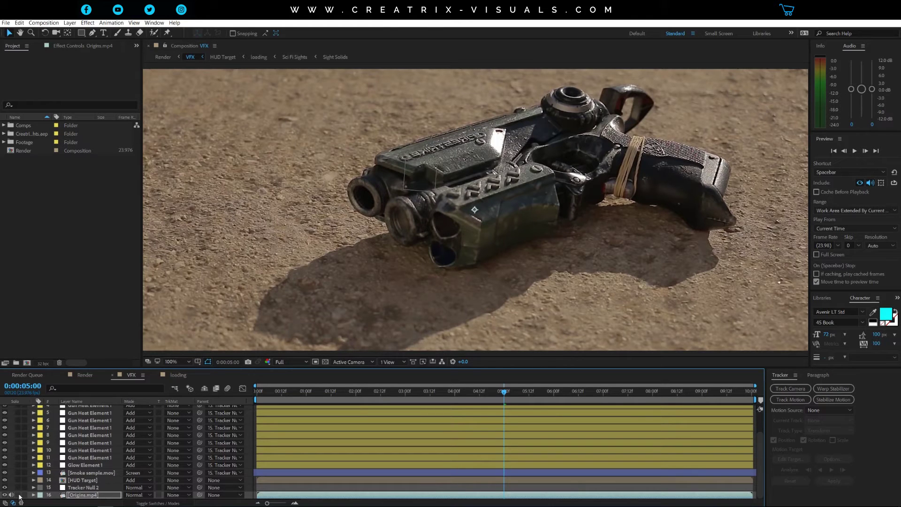
{"action": "left_click", "coordinate": [18, 480]}
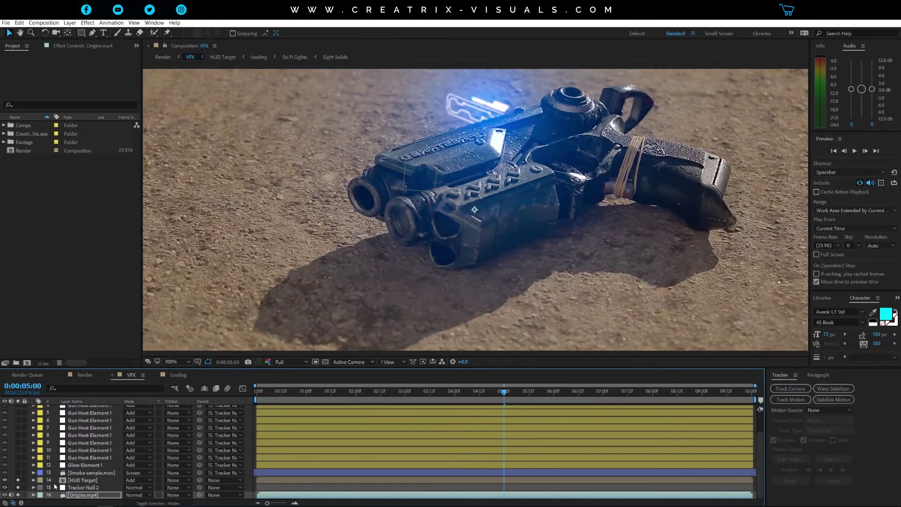
{"action": "left_click", "coordinate": [82, 479]}
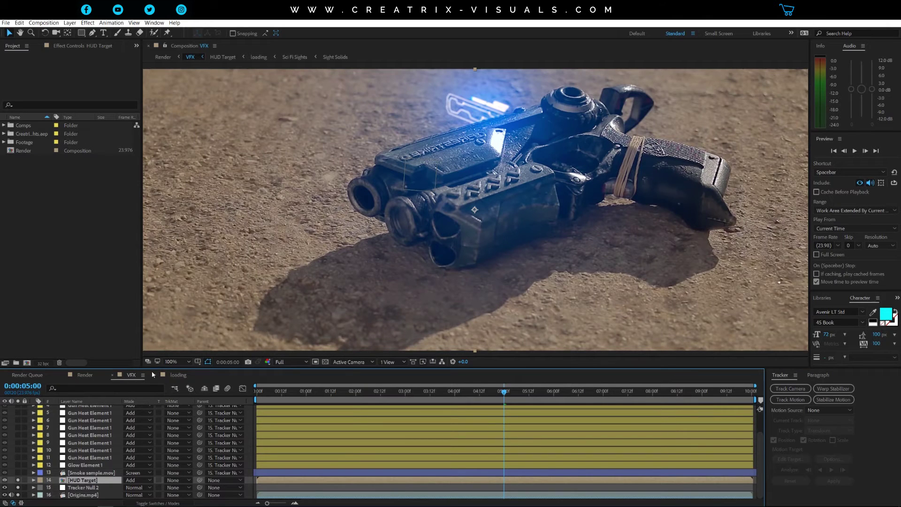
{"action": "left_click", "coordinate": [174, 375]}
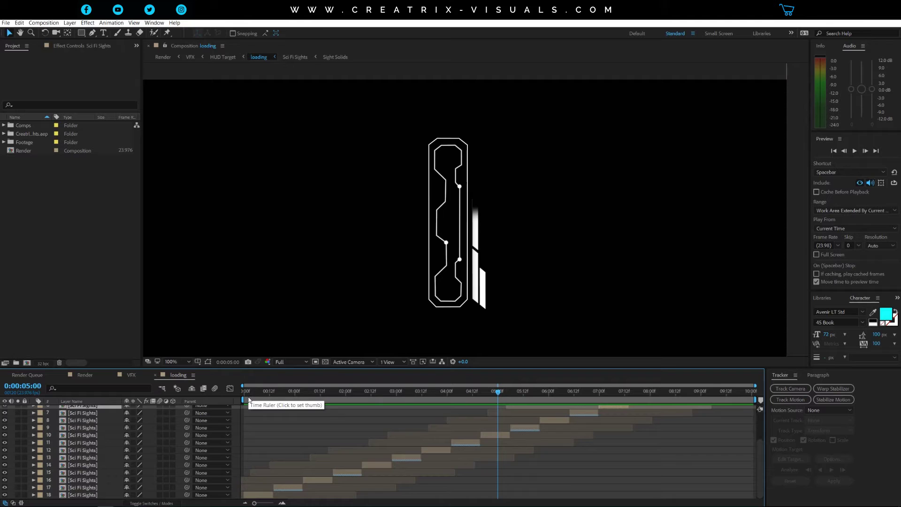
{"action": "left_click_drag", "start_coordinate": [248, 394], "coordinate": [265, 392]}
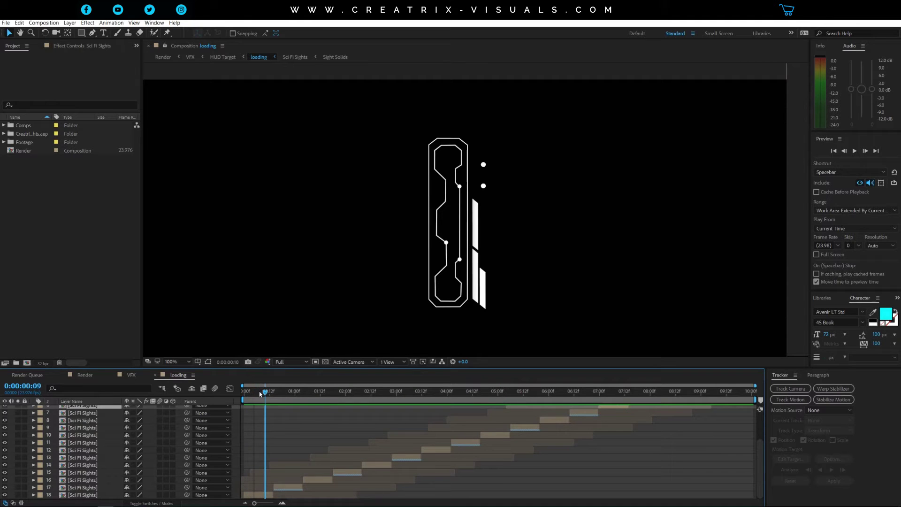
{"action": "left_click_drag", "start_coordinate": [265, 391], "coordinate": [364, 399]}
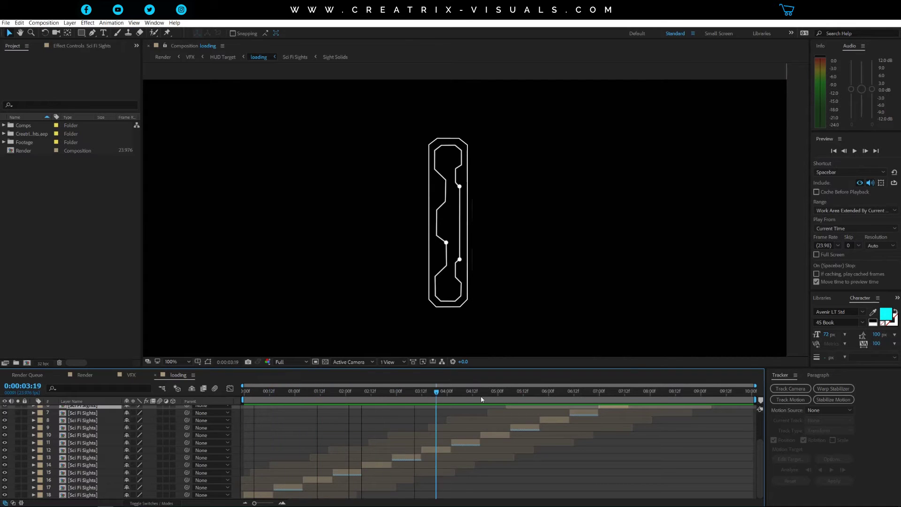
{"action": "left_click_drag", "start_coordinate": [364, 399], "coordinate": [657, 395]}
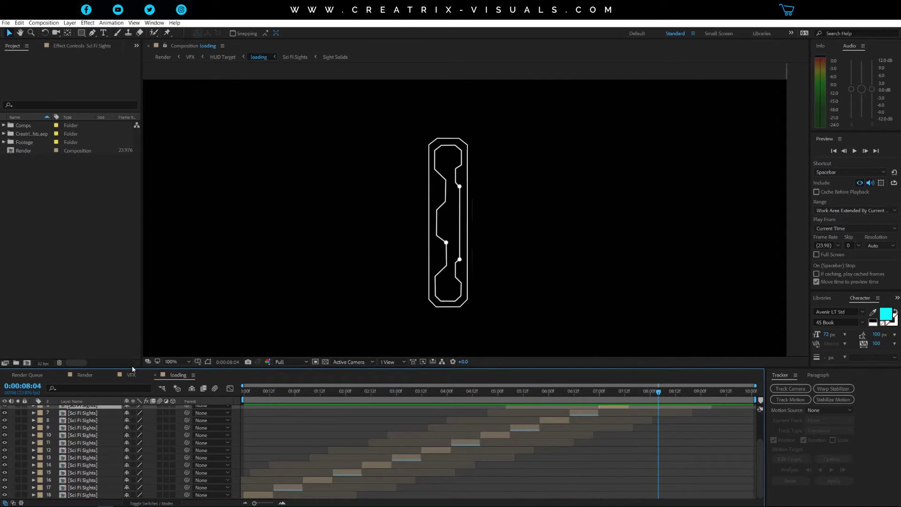
- Disable all effects on the HUD Target layer, from Glow 2 to Camera Lens Blur
{"action": "mouse_move", "coordinate": [132, 375]}
{"action": "left_click", "coordinate": [132, 378]}
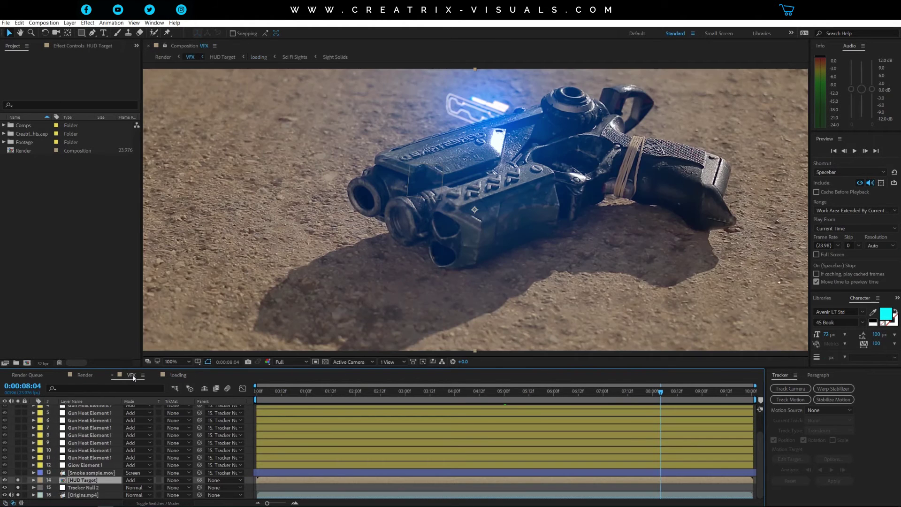
{"action": "left_click", "coordinate": [61, 47]}
{"action": "left_click_drag", "start_coordinate": [10, 65], "coordinate": [10, 109]}
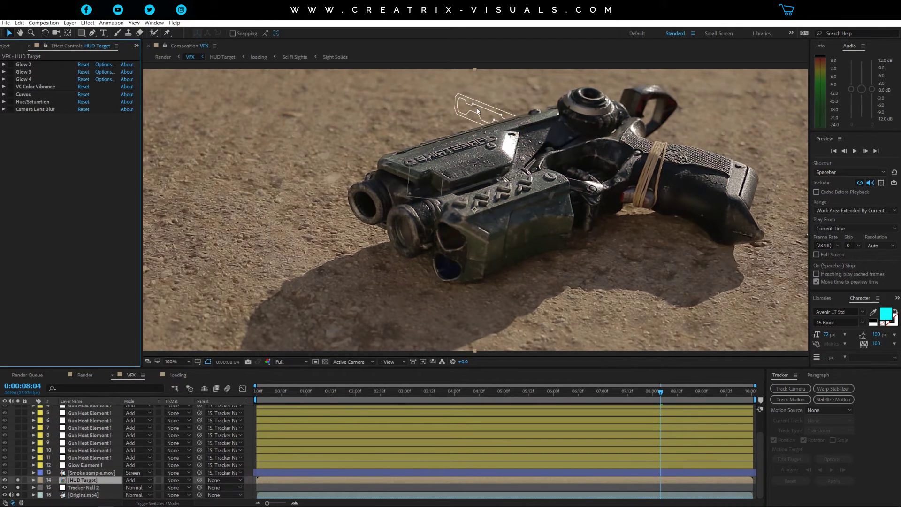
{"action": "scroll", "coordinate": [477, 108], "scroll_direction": "up", "scroll_amount": 1}
{"action": "scroll", "coordinate": [465, 141], "scroll_direction": "up", "scroll_amount": 1}
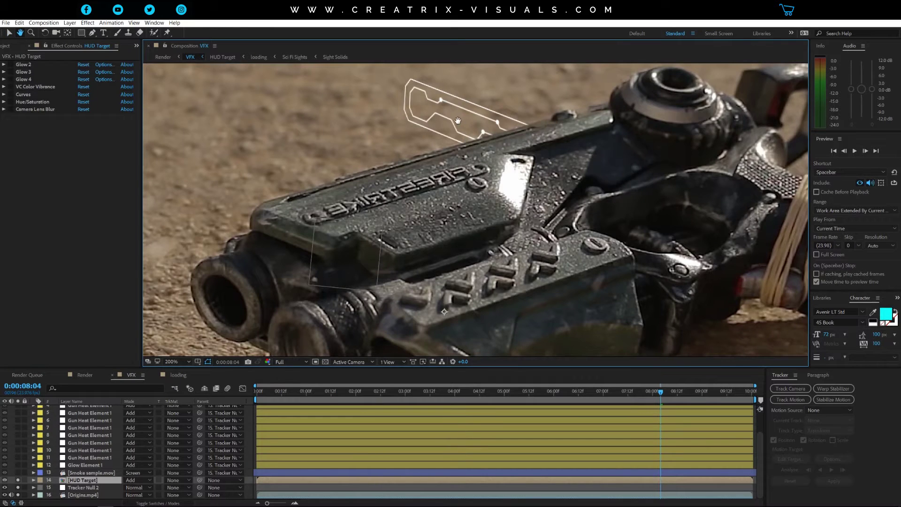
{"action": "scroll", "coordinate": [465, 120], "scroll_direction": "up", "scroll_amount": 2}
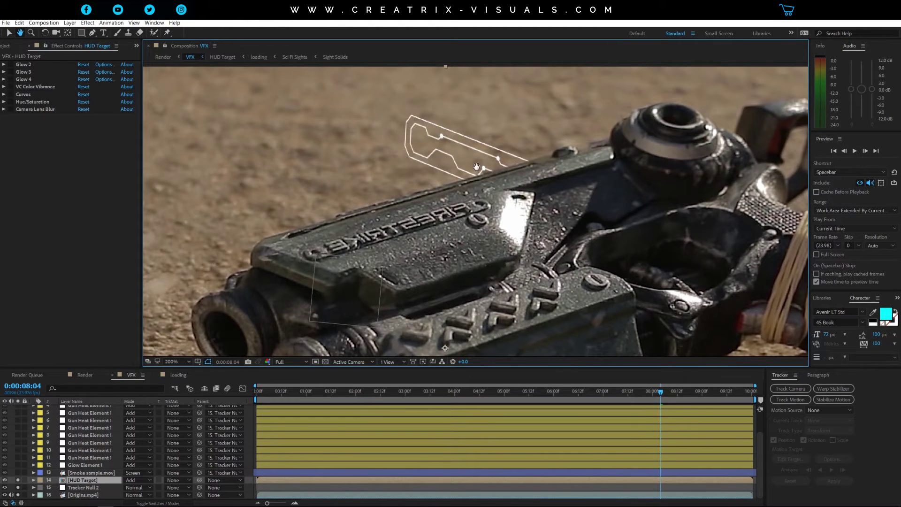
{"action": "key", "text": "v"}
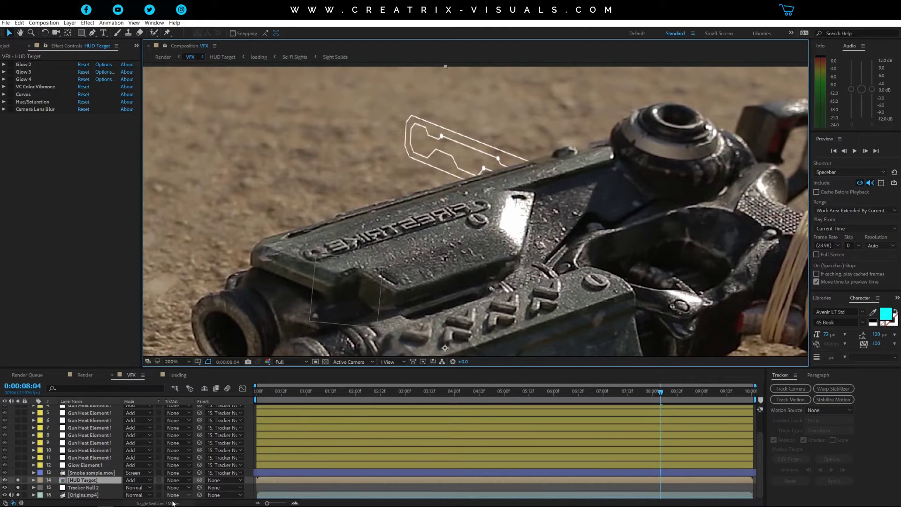
- Show layer switches, then open the loading composition and the HUD Target precomp
{"action": "left_click", "coordinate": [173, 503]}
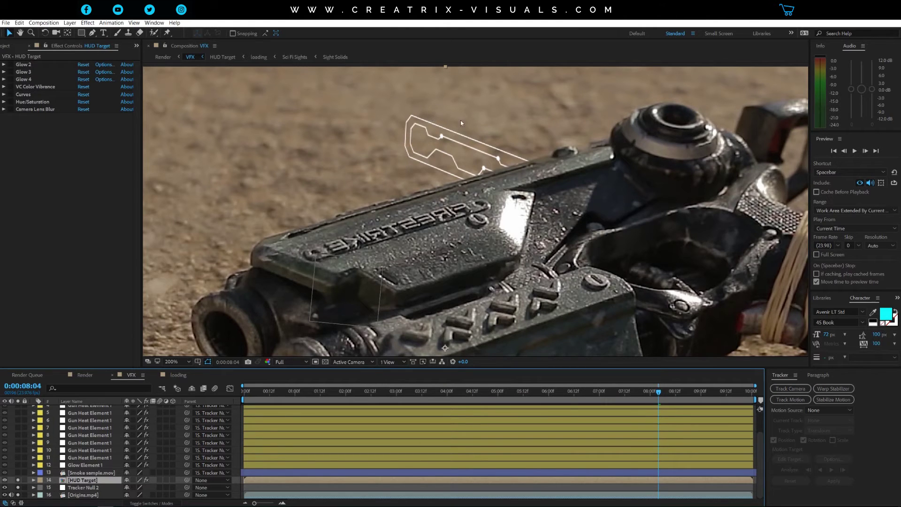
{"action": "left_click", "coordinate": [45, 34]}
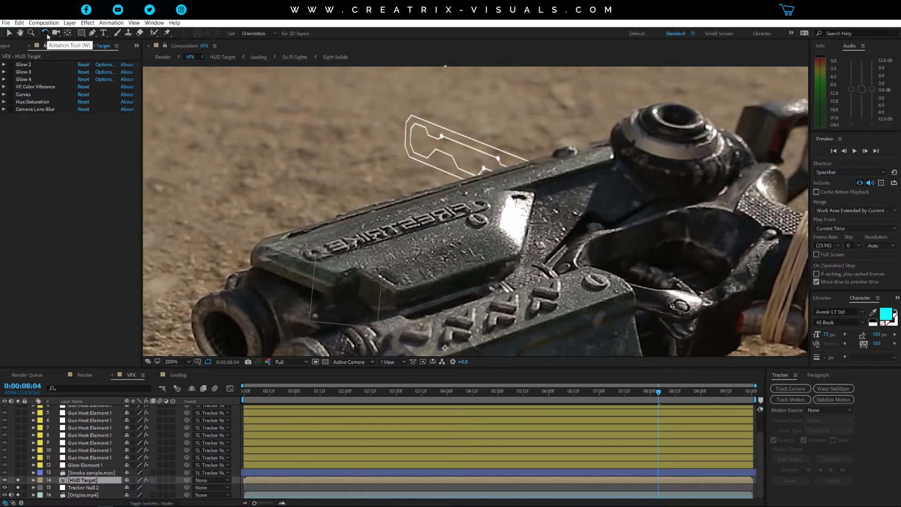
{"action": "left_click", "coordinate": [8, 34]}
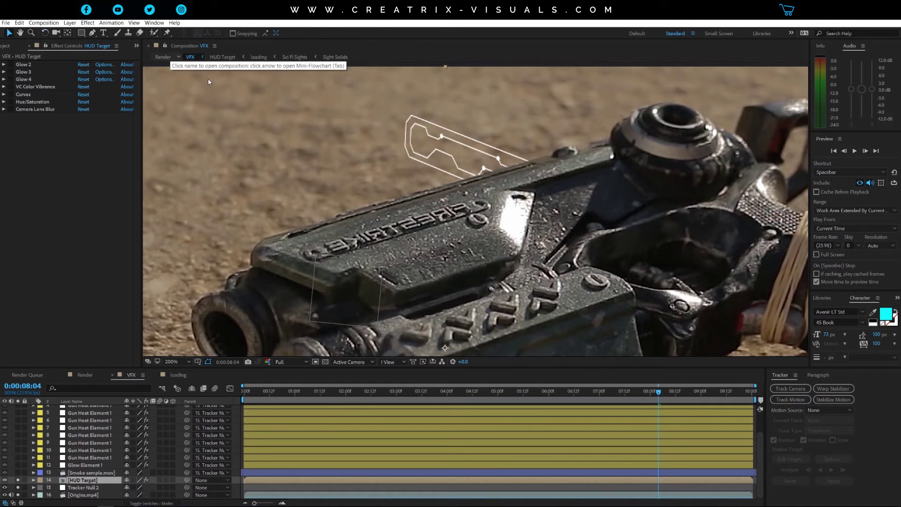
{"action": "scroll", "coordinate": [553, 212], "scroll_direction": "down", "scroll_amount": 2}
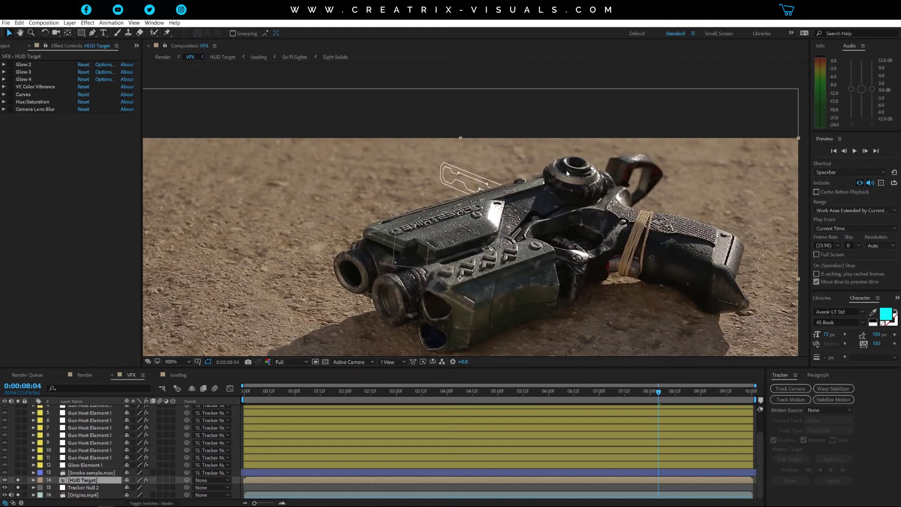
{"action": "scroll", "coordinate": [477, 188], "scroll_direction": "up", "scroll_amount": 1}
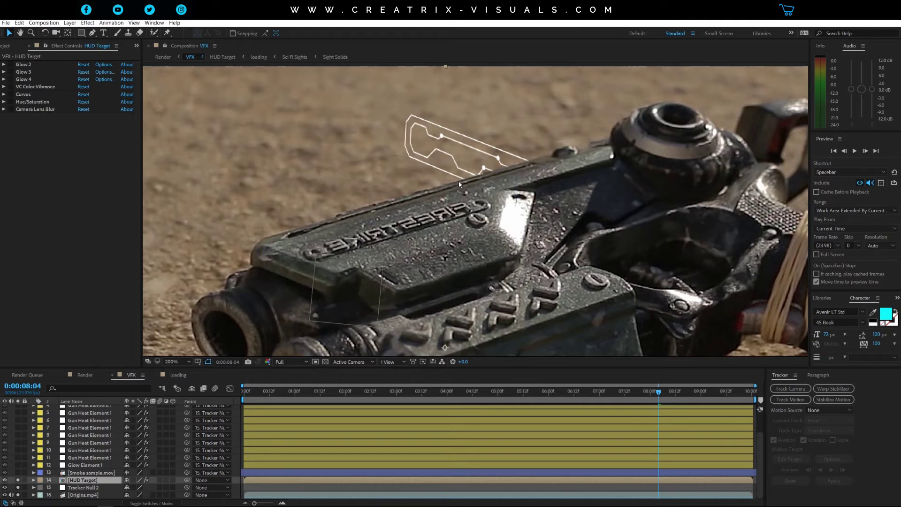
{"action": "left_click", "coordinate": [178, 375]}
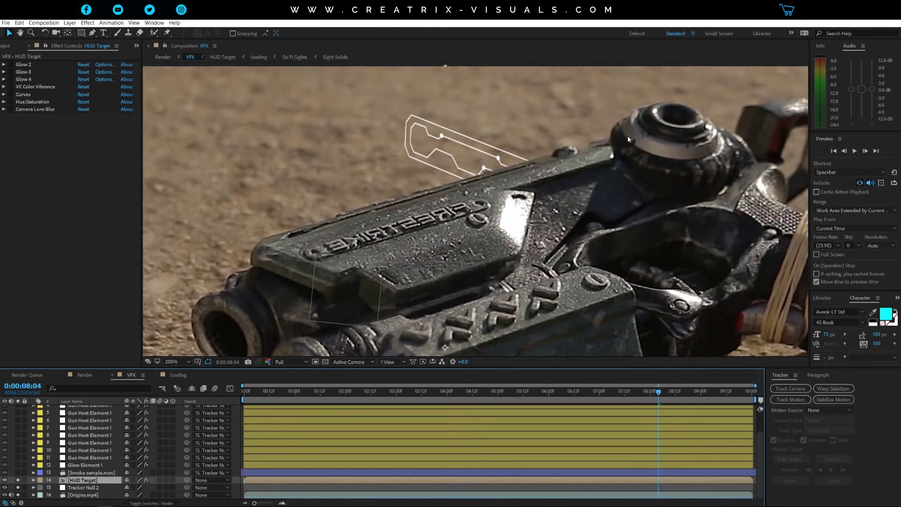
{"action": "double_click", "coordinate": [89, 483]}
{"action": "left_click", "coordinate": [83, 415]}
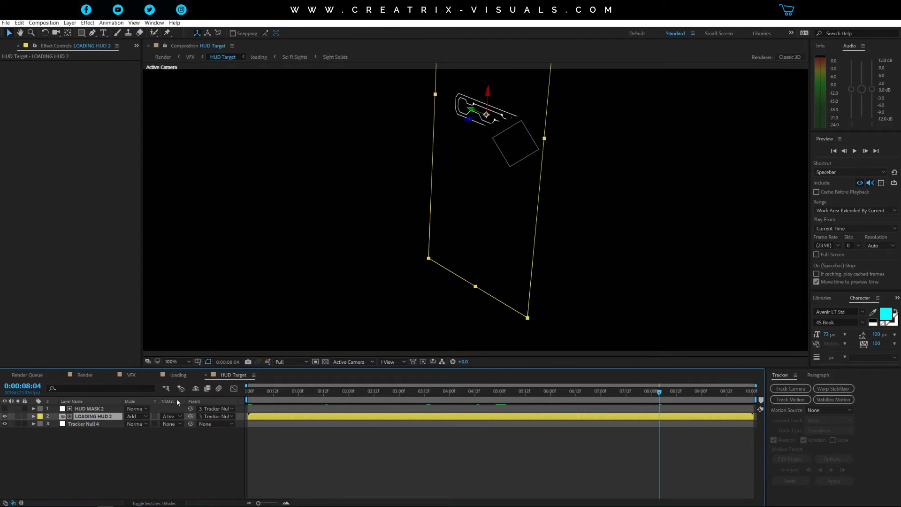
{"action": "left_click", "coordinate": [326, 362]}
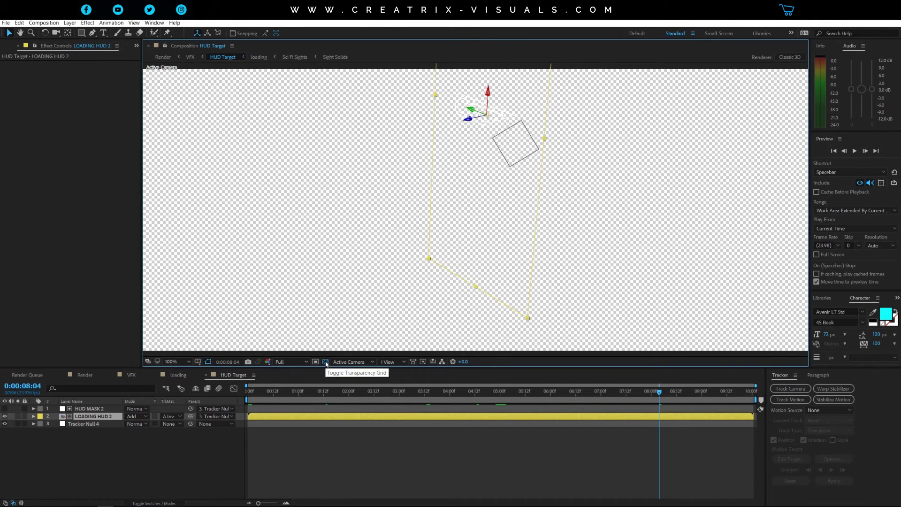
{"action": "left_click", "coordinate": [326, 362]}
{"action": "left_click", "coordinate": [85, 416]}
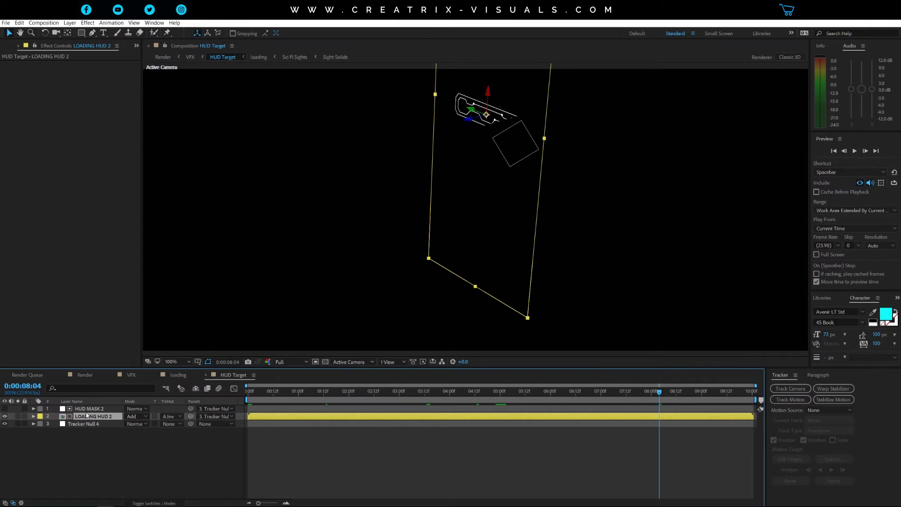
{"action": "left_click", "coordinate": [89, 409]}
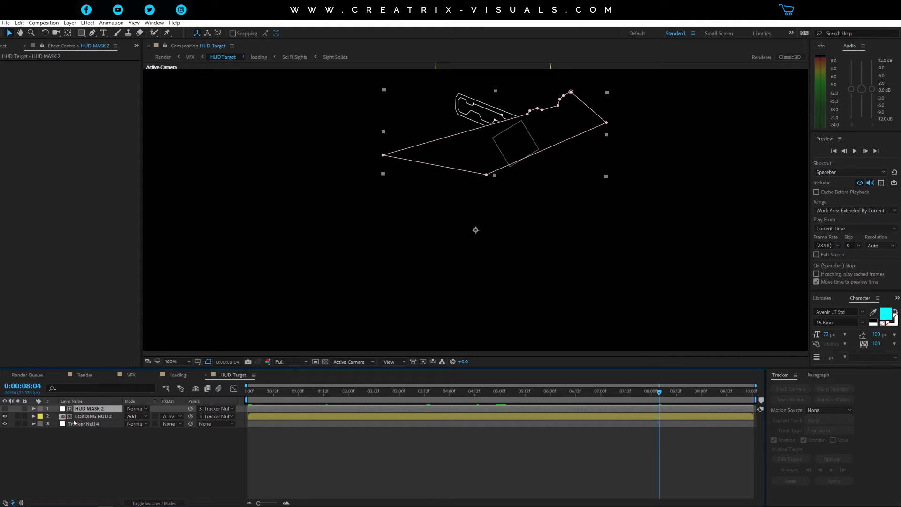
{"action": "left_click", "coordinate": [90, 424]}
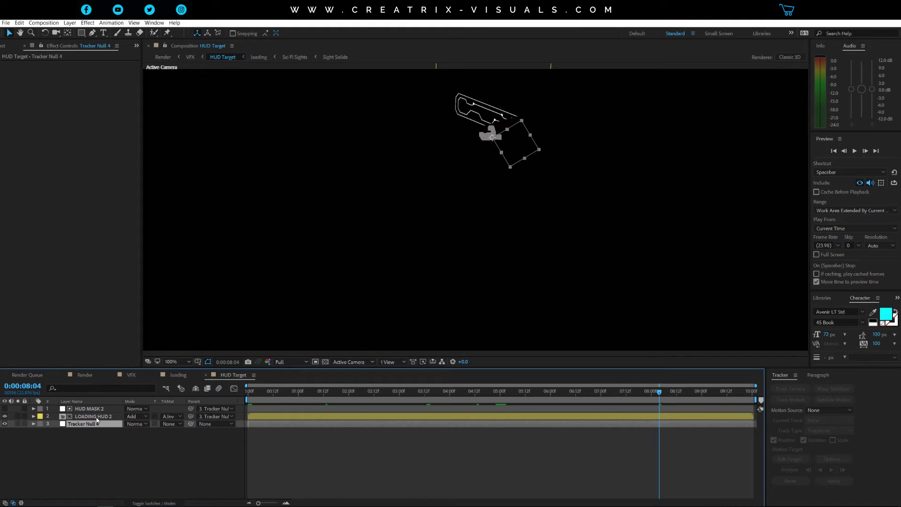
{"action": "left_click", "coordinate": [206, 376]}
{"action": "left_click", "coordinate": [138, 375]}
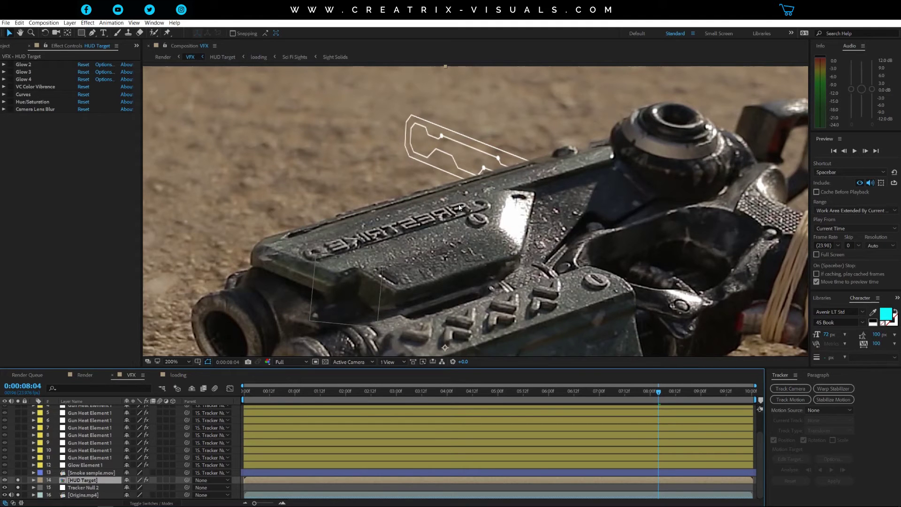
{"action": "scroll", "coordinate": [459, 207], "scroll_direction": "down", "scroll_amount": 2}
- Re-enable Glow 2, Glow 3 and Glow 4 in HUD Target's Effect Controls
{"action": "left_click", "coordinate": [24, 64]}
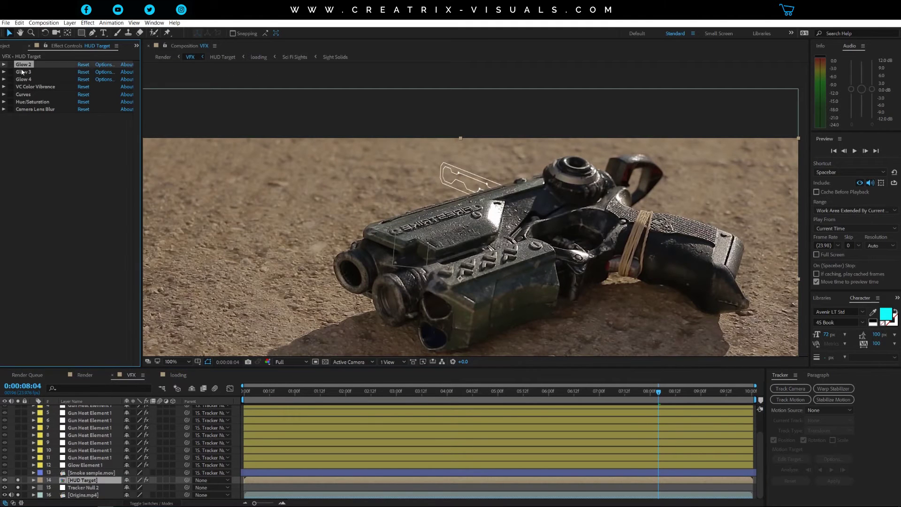
{"action": "left_click", "coordinate": [24, 79], "text": "shift"}
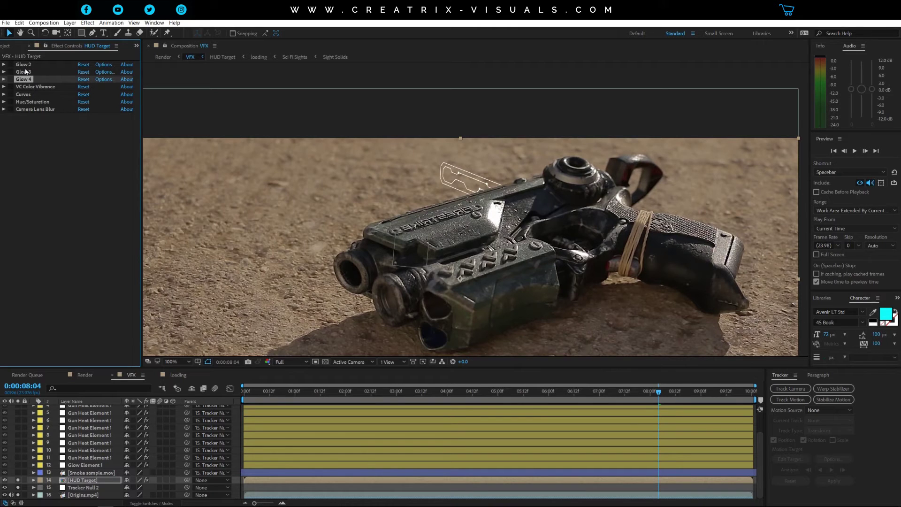
{"action": "key", "text": "Up"}
{"action": "key", "text": "Up"}
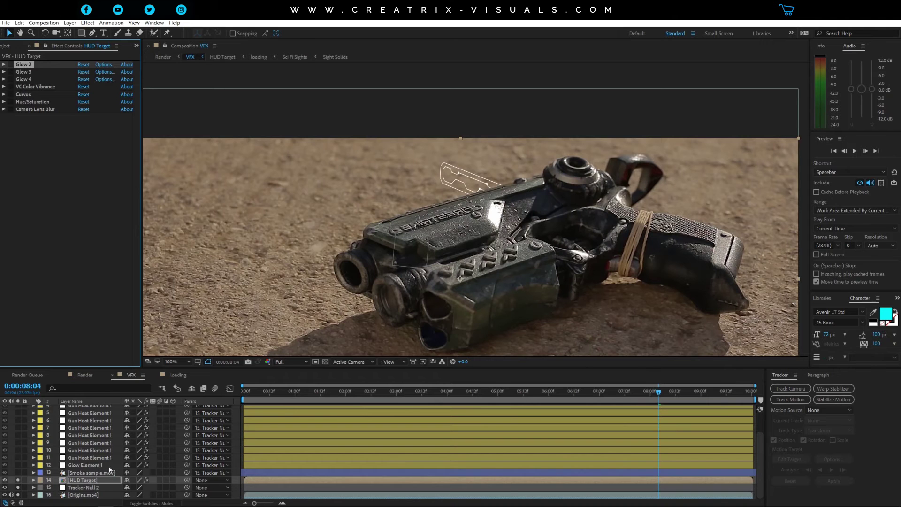
{"action": "left_click", "coordinate": [10, 64]}
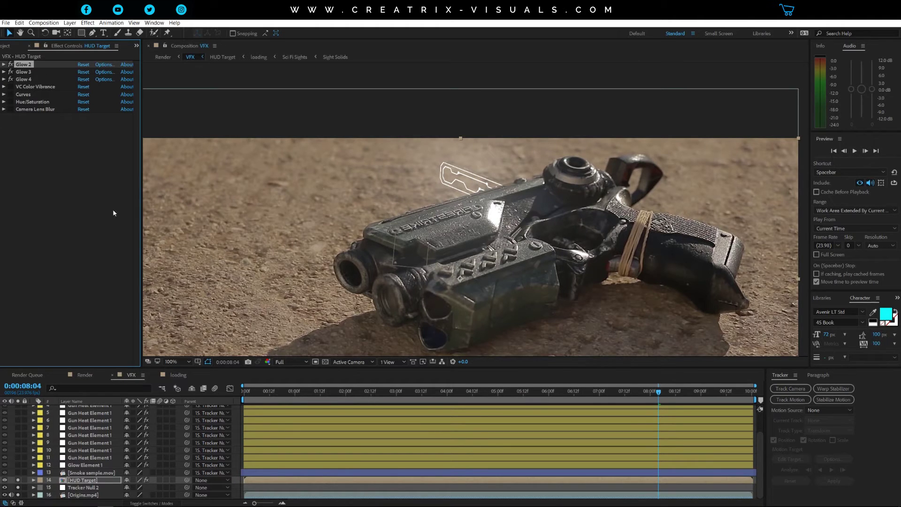
{"action": "left_click", "coordinate": [73, 504]}
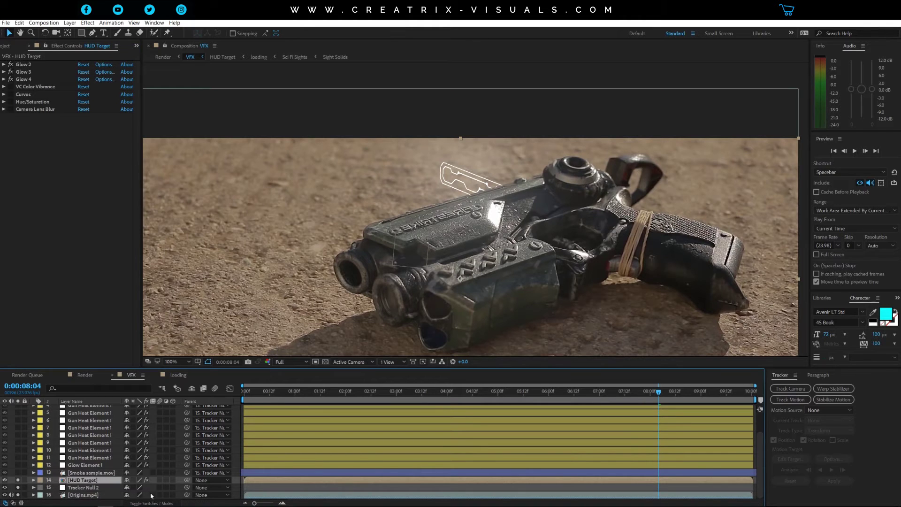
- Enable VC Color Vibrance, Curves, Hue/Saturation and Camera Lens Blur, comparing the lens blur on and off
{"action": "left_click", "coordinate": [157, 504]}
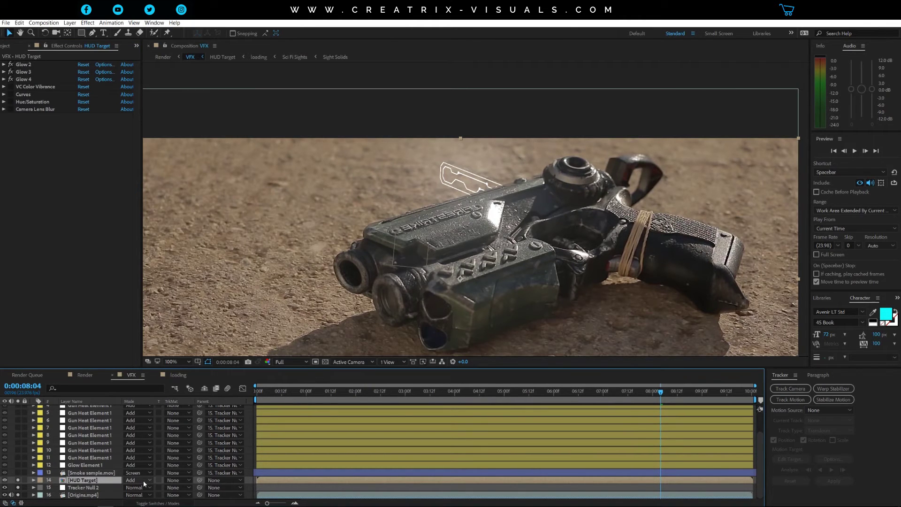
{"action": "left_click", "coordinate": [10, 86]}
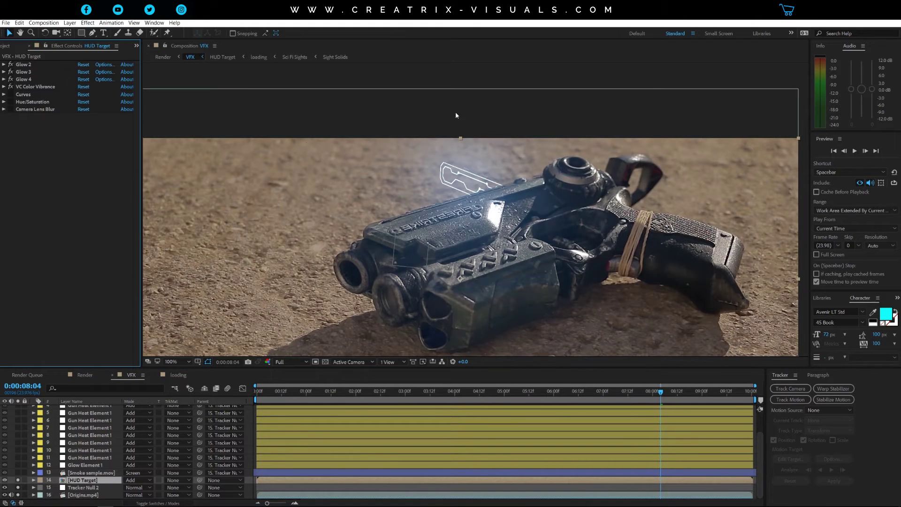
{"action": "left_click_drag", "start_coordinate": [8, 94], "coordinate": [11, 110]}
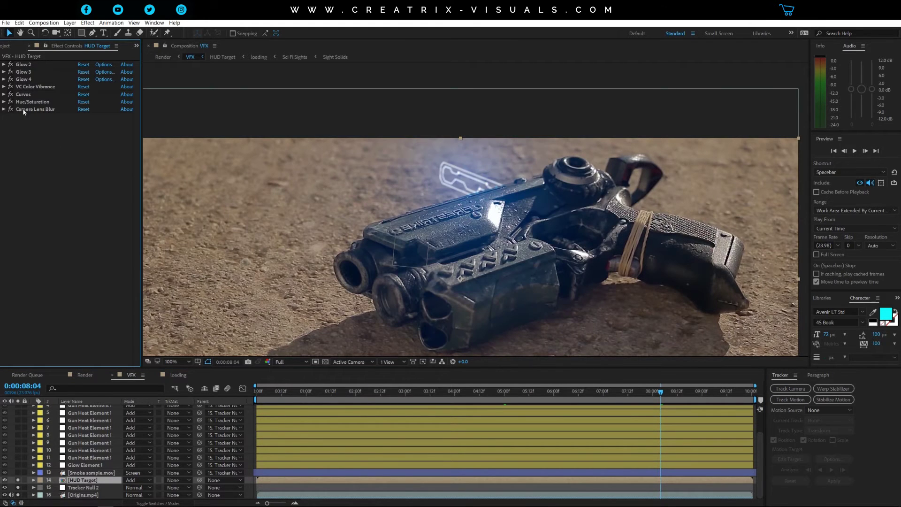
{"action": "left_click", "coordinate": [39, 111]}
{"action": "scroll", "coordinate": [526, 182], "scroll_direction": "up", "scroll_amount": 2}
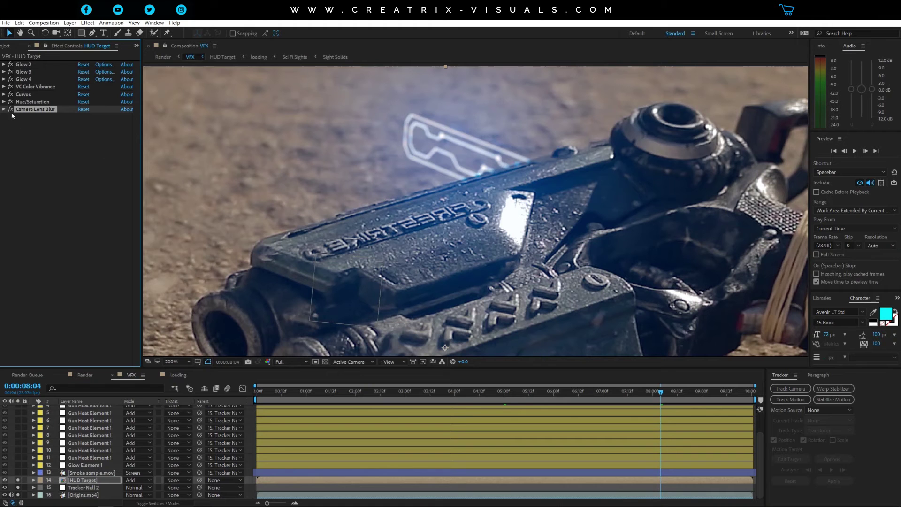
{"action": "scroll", "coordinate": [529, 249], "scroll_direction": "down", "scroll_amount": 2}
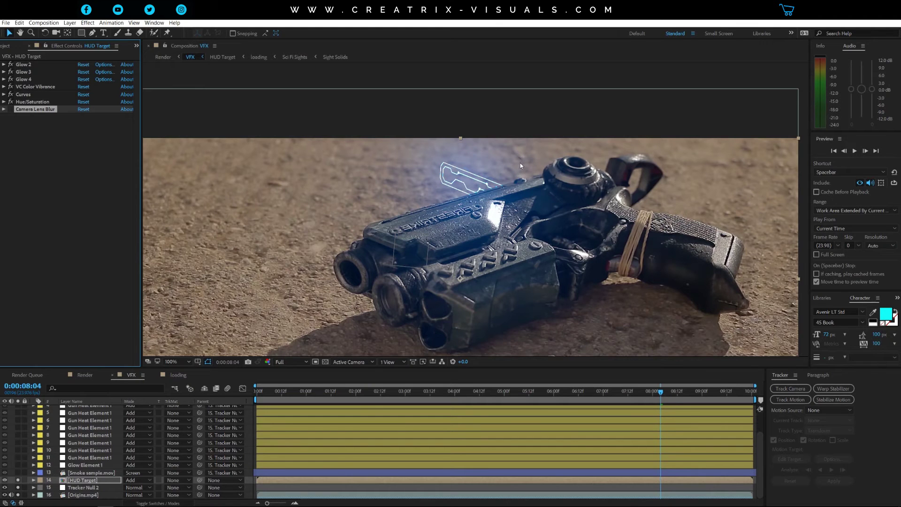
{"action": "scroll", "coordinate": [472, 184], "scroll_direction": "up", "scroll_amount": 2}
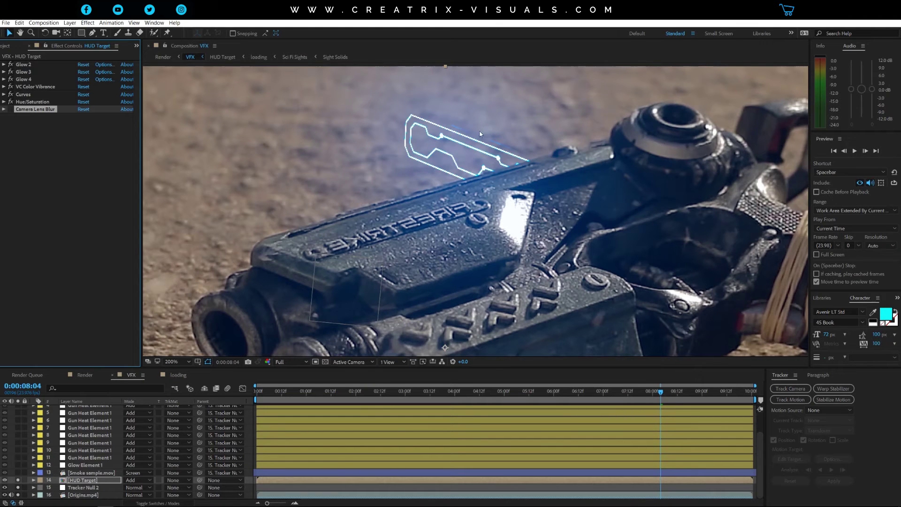
{"action": "left_click", "coordinate": [10, 109]}
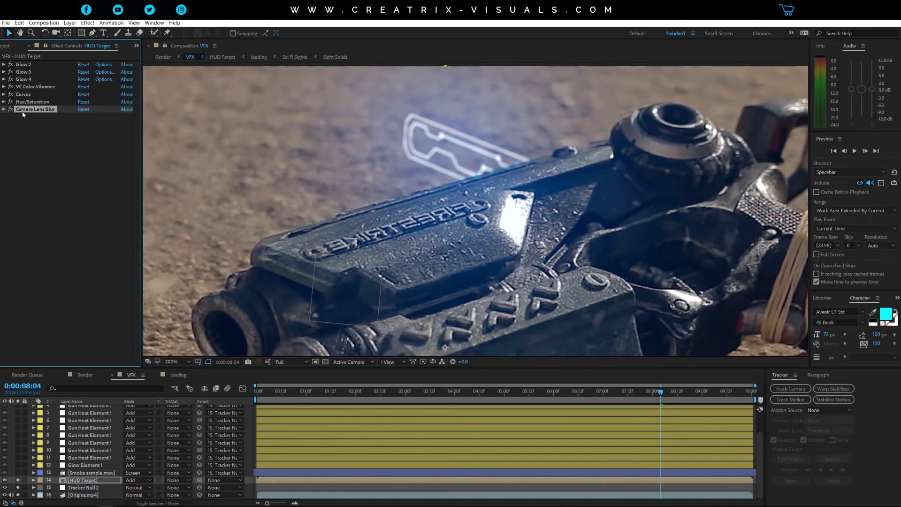
{"action": "scroll", "coordinate": [451, 252], "scroll_direction": "down", "scroll_amount": 2}
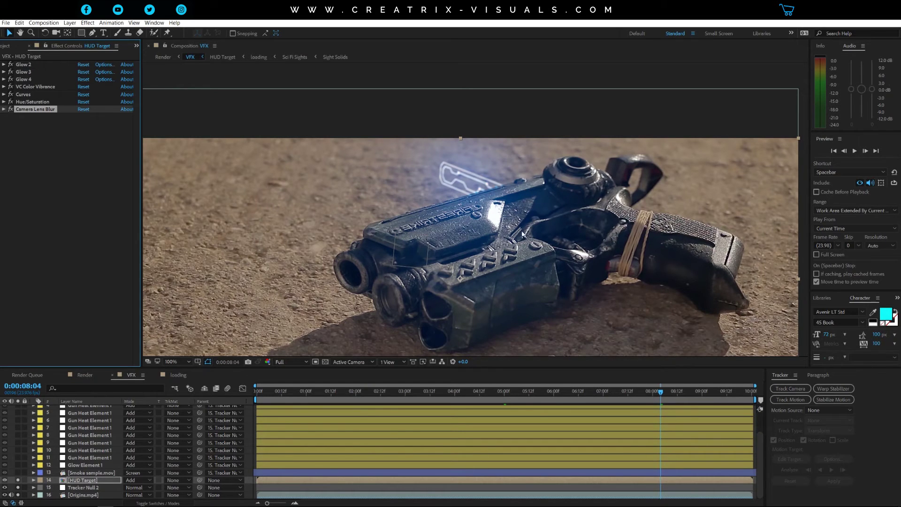
- Fit the composition in the viewer and select the smoke footage layer
{"action": "left_click", "coordinate": [180, 361]}
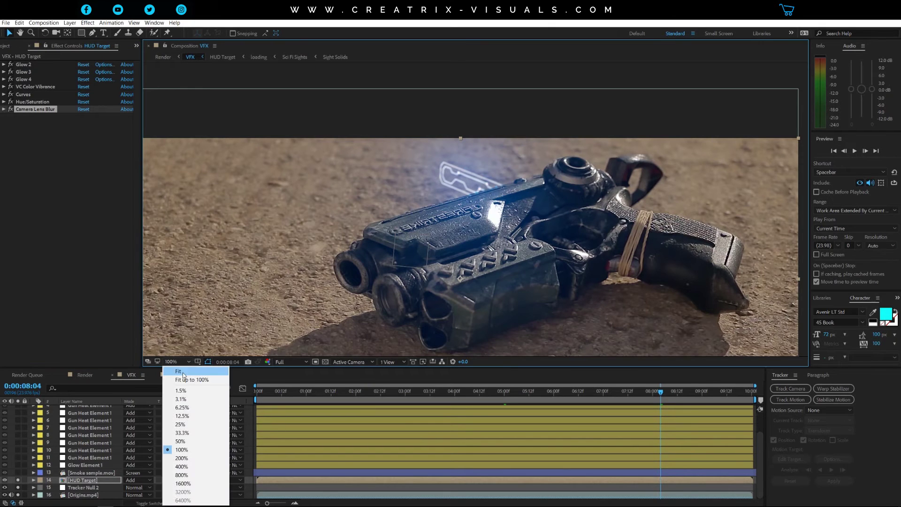
{"action": "left_click", "coordinate": [180, 380]}
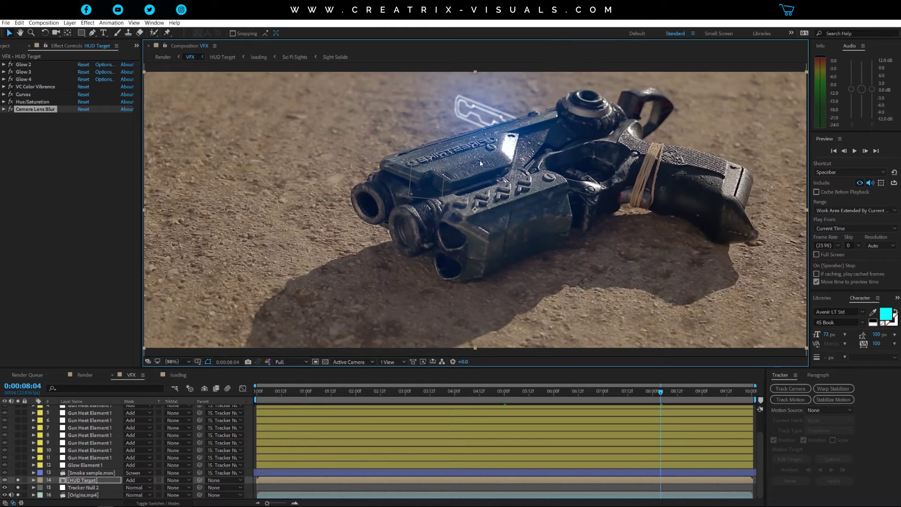
{"action": "left_click", "coordinate": [96, 473]}
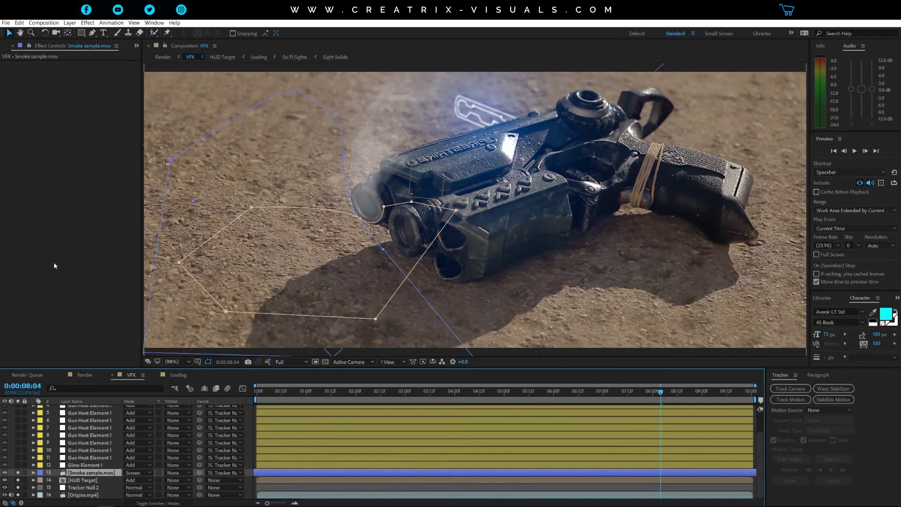
- View Smoke sample.mov alone, then with the gun footage, and show its mask paths
{"action": "left_click", "coordinate": [8, 48]}
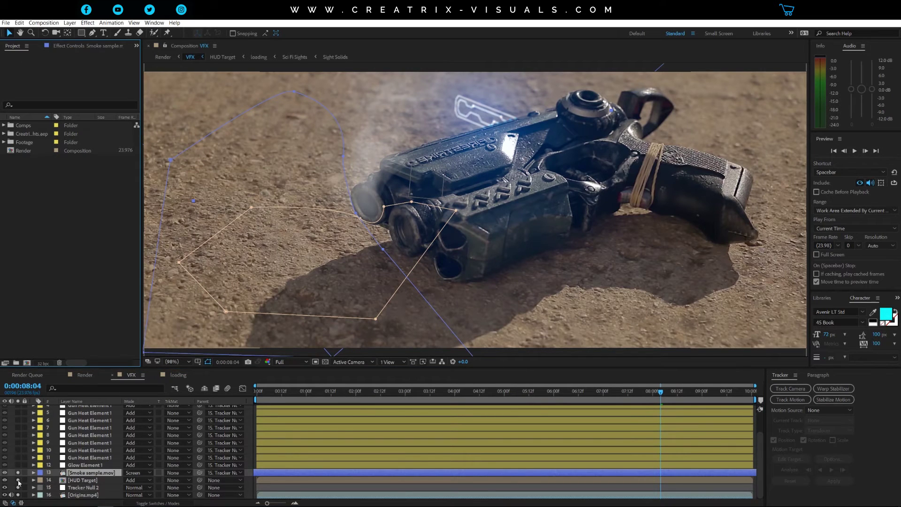
{"action": "left_click", "coordinate": [20, 496]}
{"action": "key", "text": "comma"}
{"action": "key", "text": "comma"}
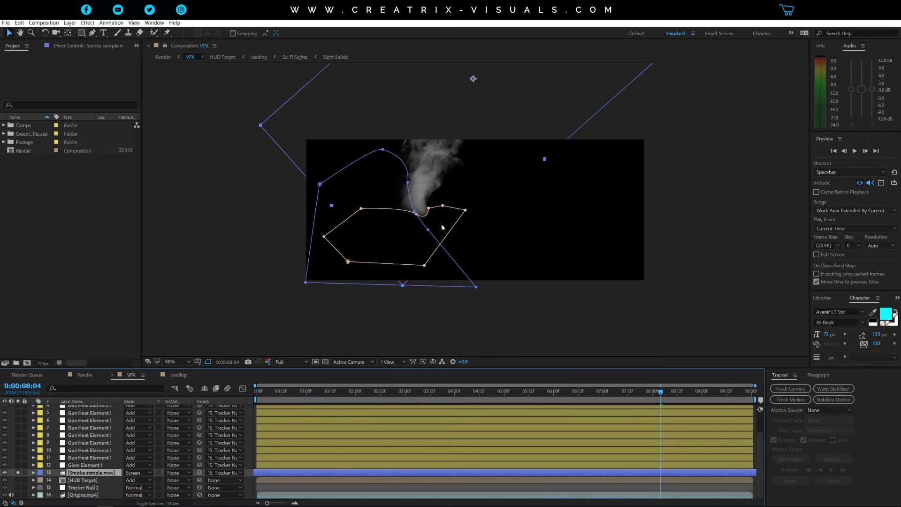
{"action": "left_click", "coordinate": [19, 474]}
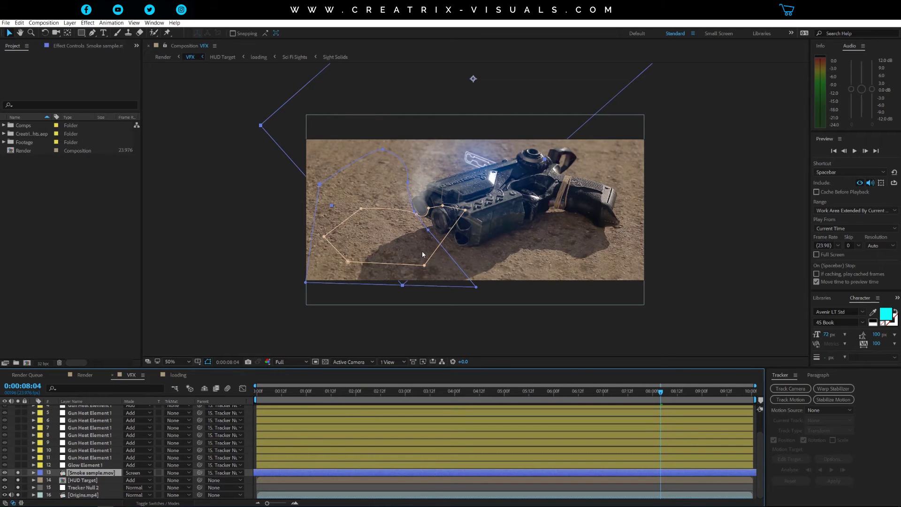
{"action": "scroll", "coordinate": [422, 254], "scroll_direction": "up", "scroll_amount": 2}
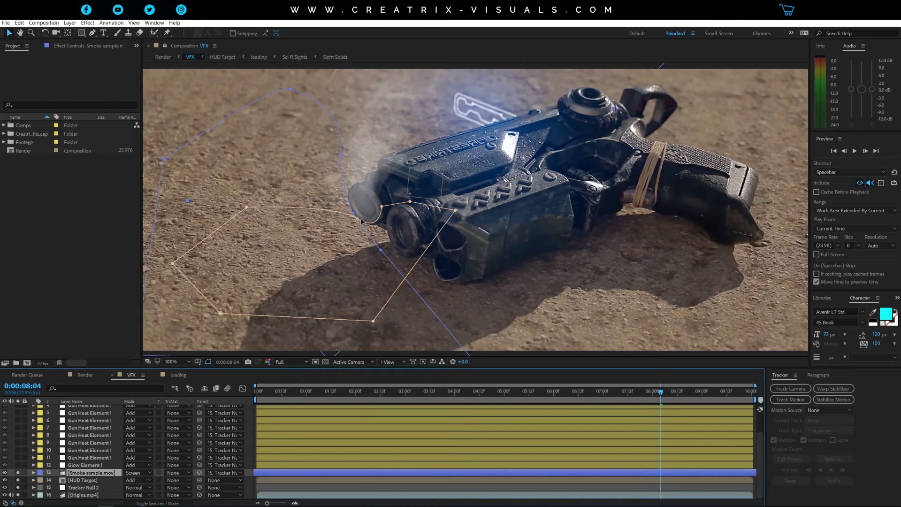
{"action": "key", "text": "m"}
- Check the 35 and 100 pixel mask feathers around the barrel, toggling the mask outlines
{"action": "left_click", "coordinate": [74, 472]}
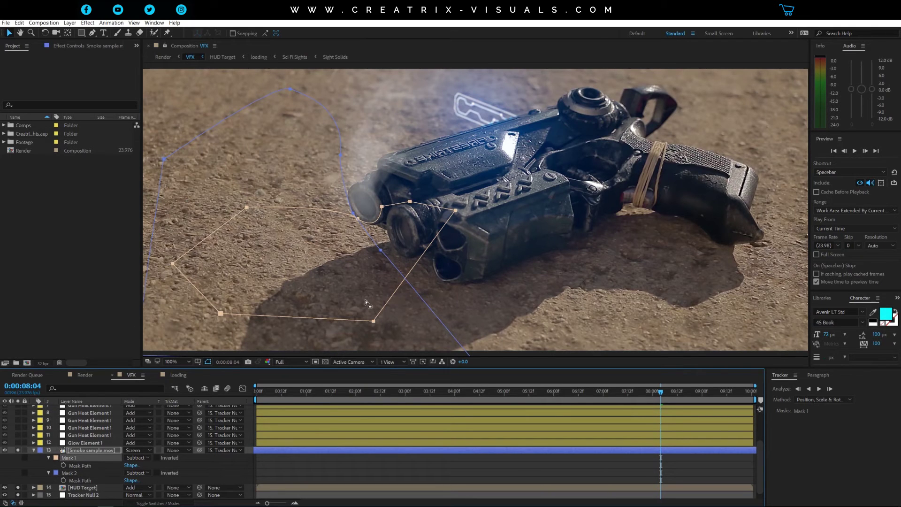
{"action": "key", "text": "f"}
{"action": "key", "text": "period"}
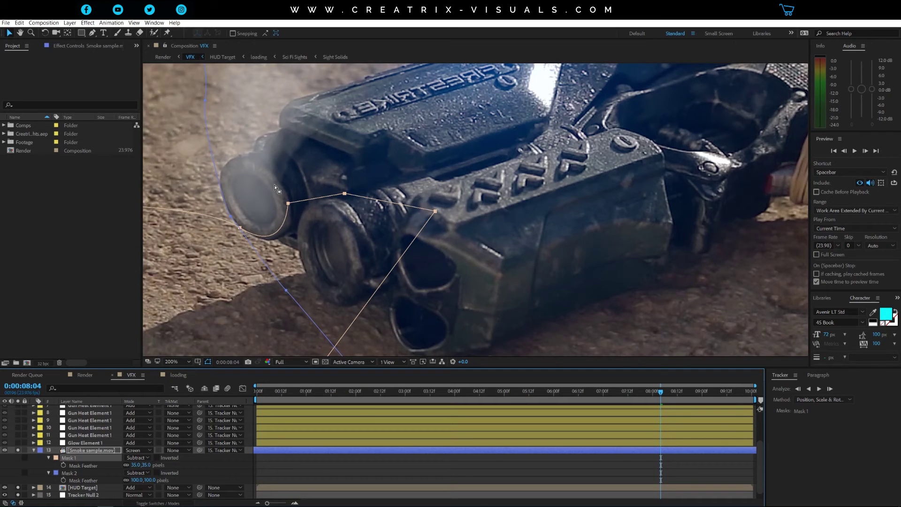
{"action": "key", "text": "comma"}
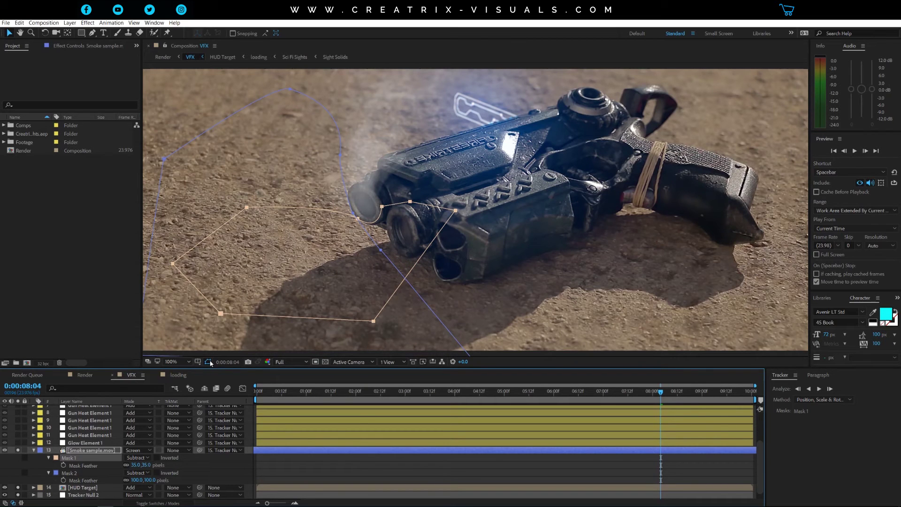
{"action": "left_click", "coordinate": [208, 362]}
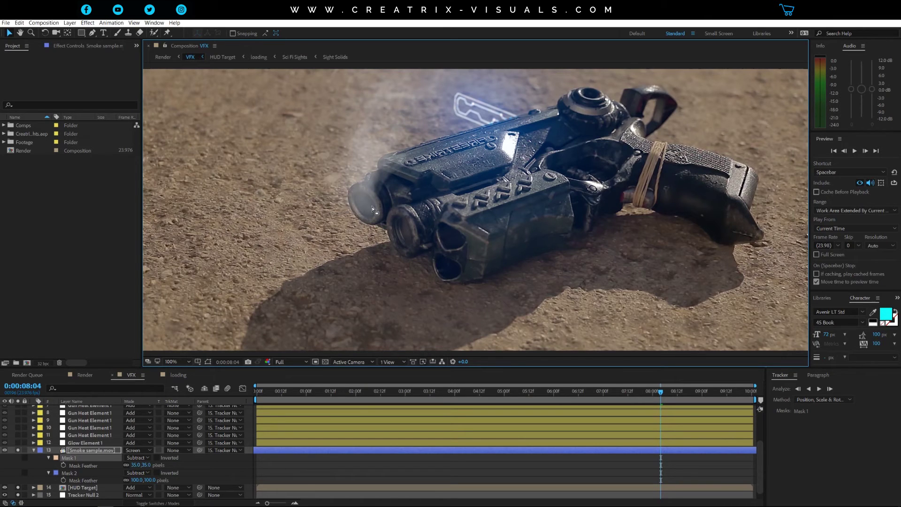
{"action": "left_click", "coordinate": [208, 362]}
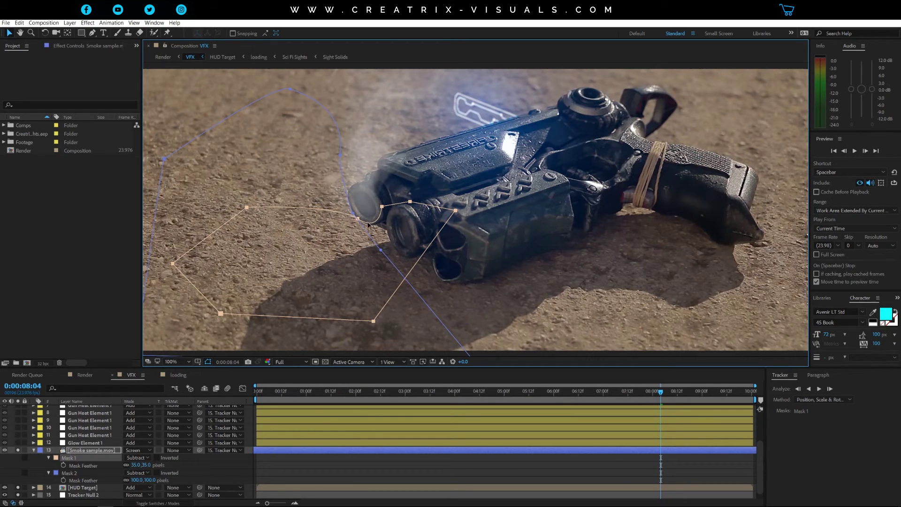
- Inspect Mask 2, collapse the smoke layer's masks, and adjust the layers' solo switches
{"action": "left_click", "coordinate": [93, 472]}
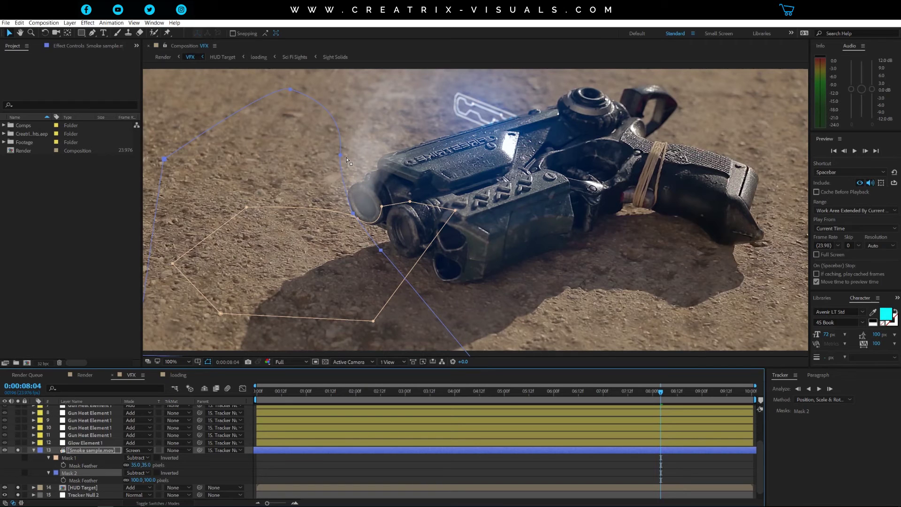
{"action": "key", "text": "comma"}
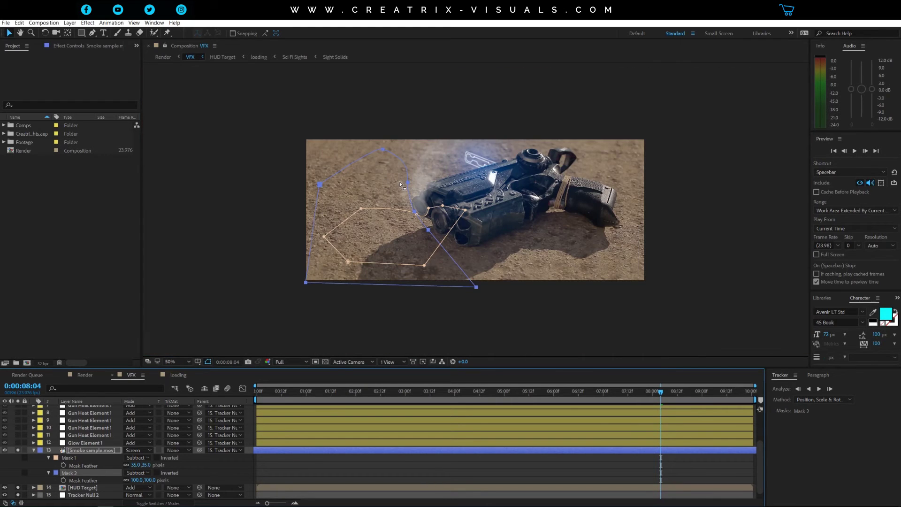
{"action": "key", "text": "period"}
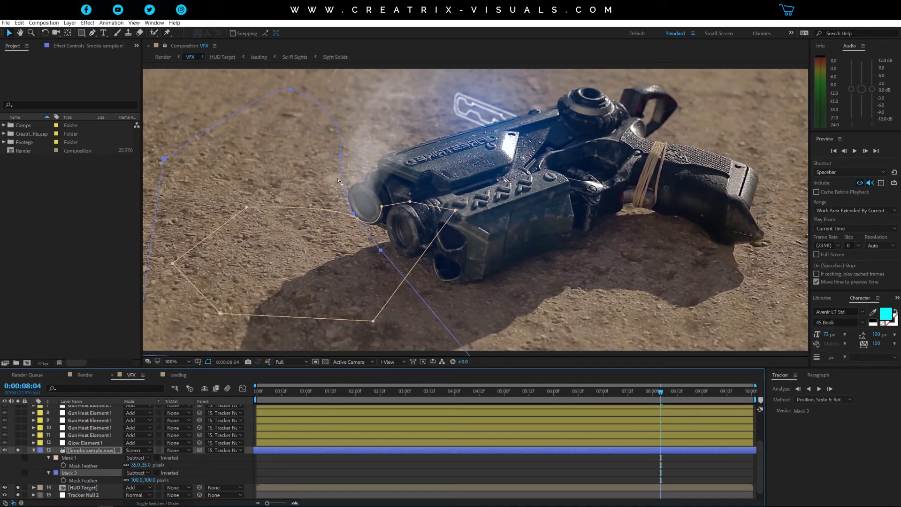
{"action": "left_click", "coordinate": [33, 449]}
{"action": "left_click", "coordinate": [17, 472]}
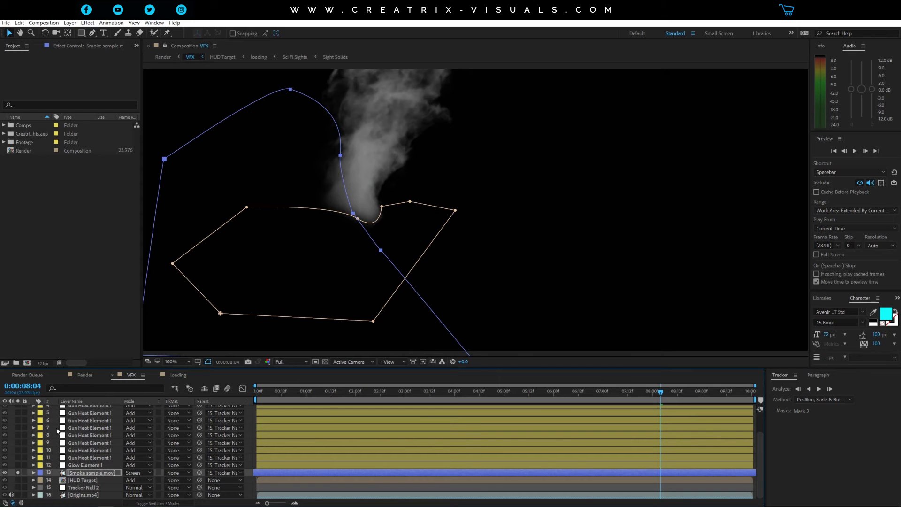
{"action": "left_click_drag", "start_coordinate": [18, 479], "coordinate": [17, 494]}
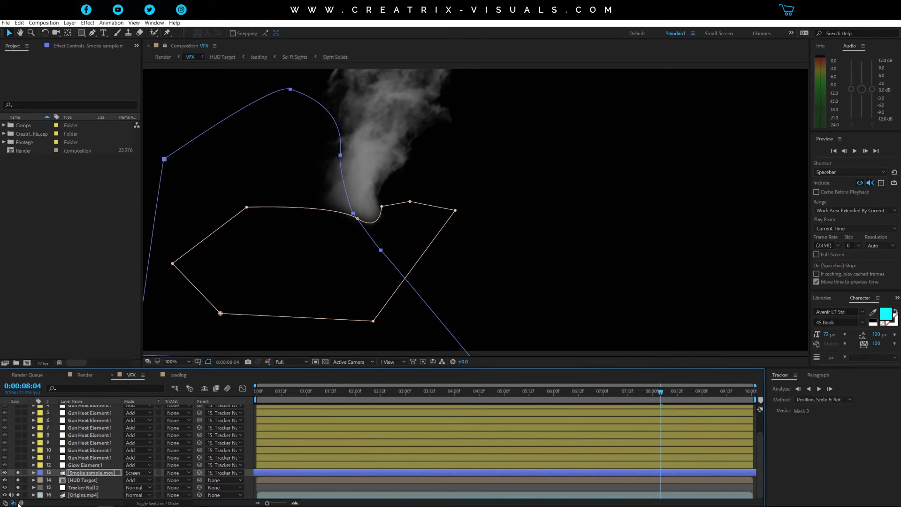
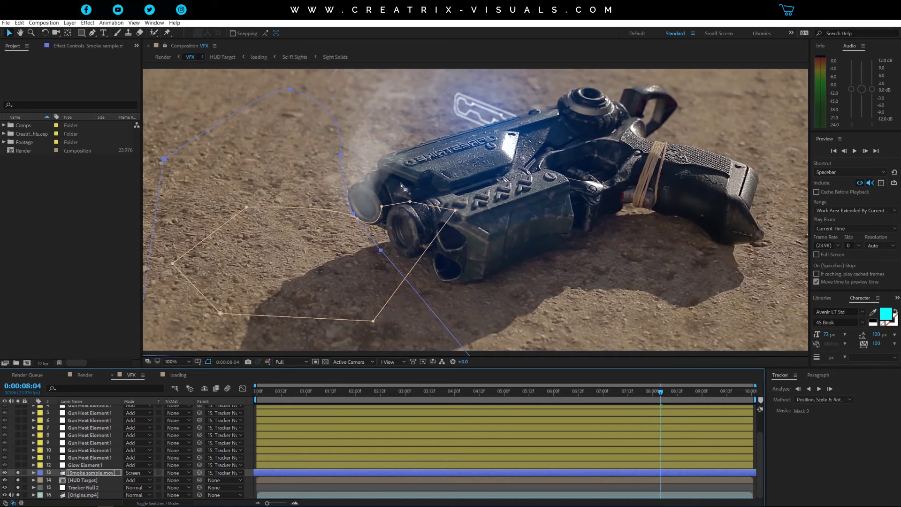
- Show Smoke sample.mov's effect settings in Effect Controls instead of the project files
{"action": "key", "text": "comma"}
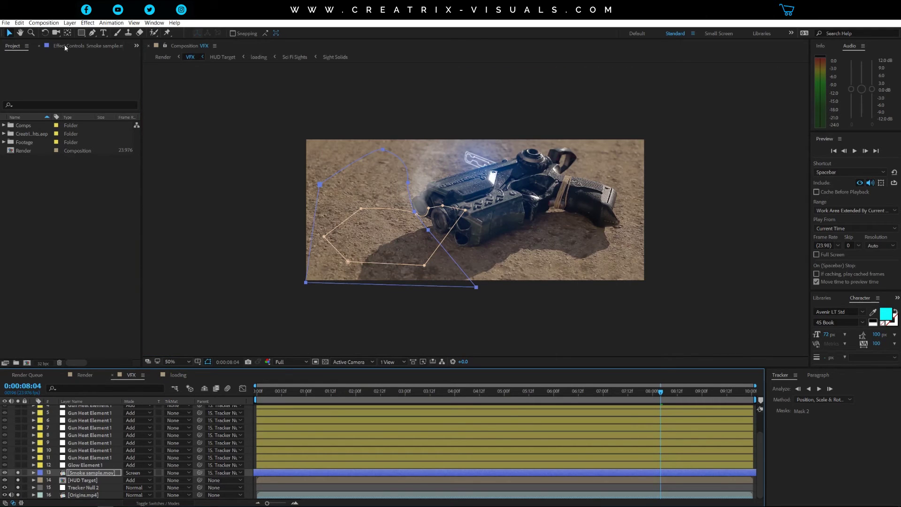
{"action": "left_click", "coordinate": [65, 46]}
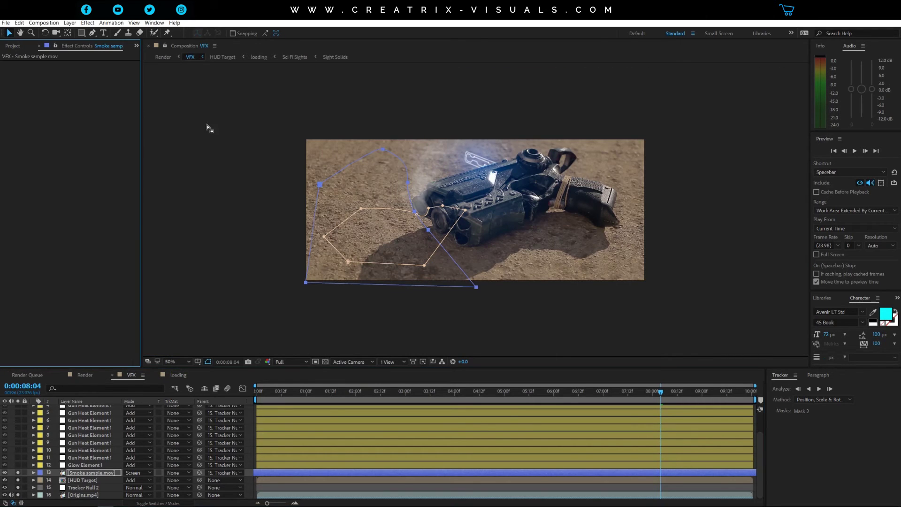
{"action": "left_click", "coordinate": [91, 473]}
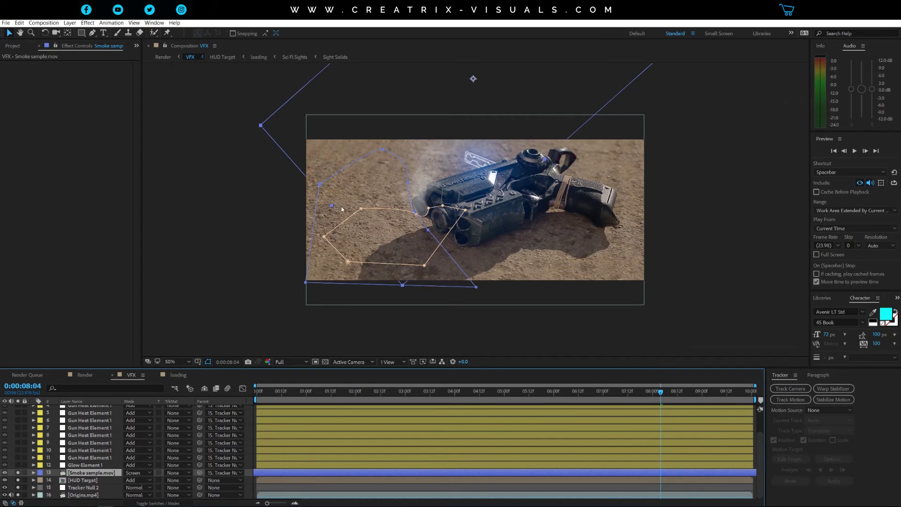
{"action": "key", "text": "period"}
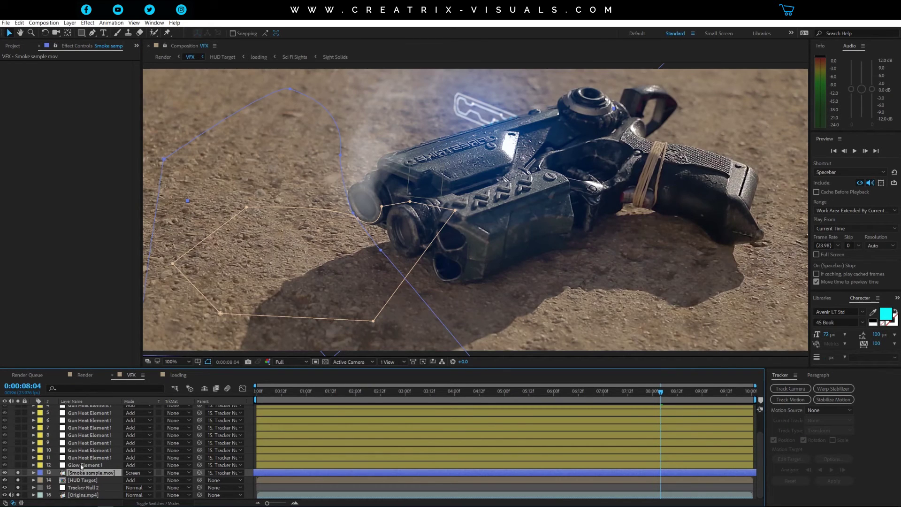
{"action": "left_click", "coordinate": [81, 466]}
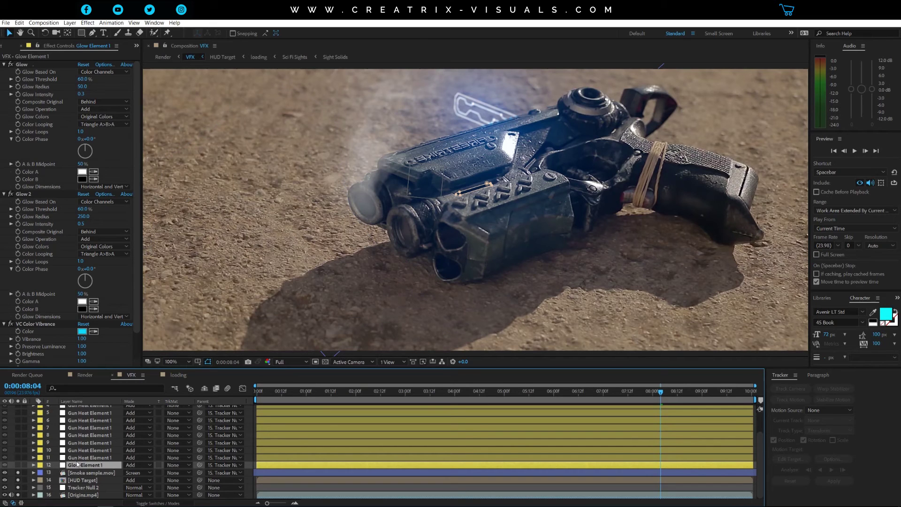
- Collapse Glow and Glow 2 and make Glow Element 1 visible to reveal the blue strip
{"action": "left_click", "coordinate": [4, 64]}
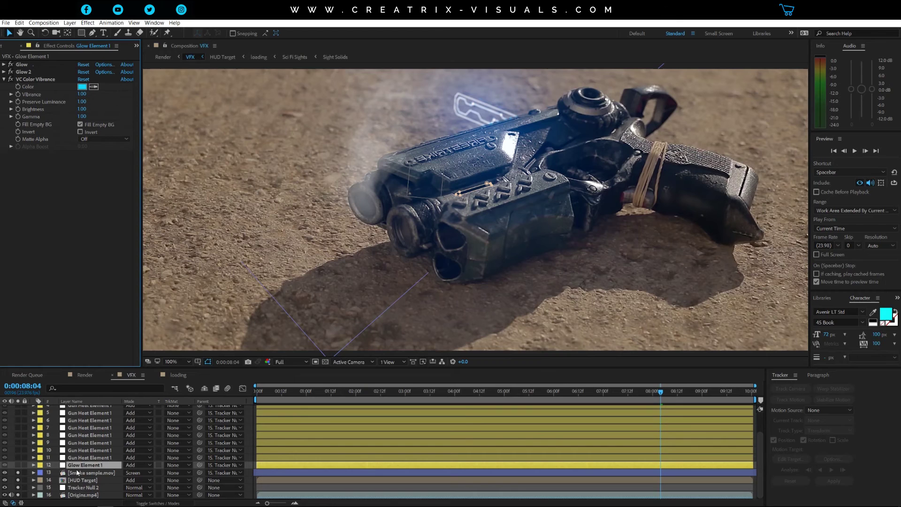
{"action": "scroll", "coordinate": [420, 241], "scroll_direction": "up", "scroll_amount": 2}
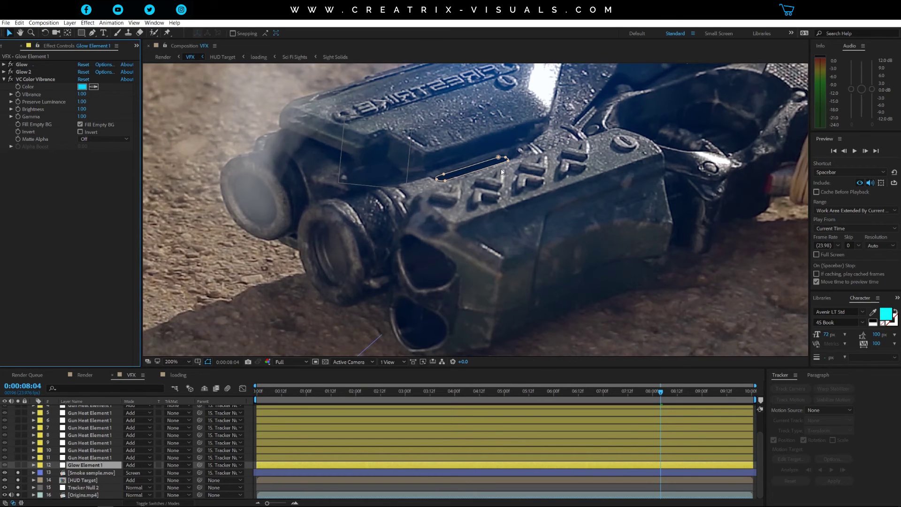
{"action": "left_click", "coordinate": [5, 464]}
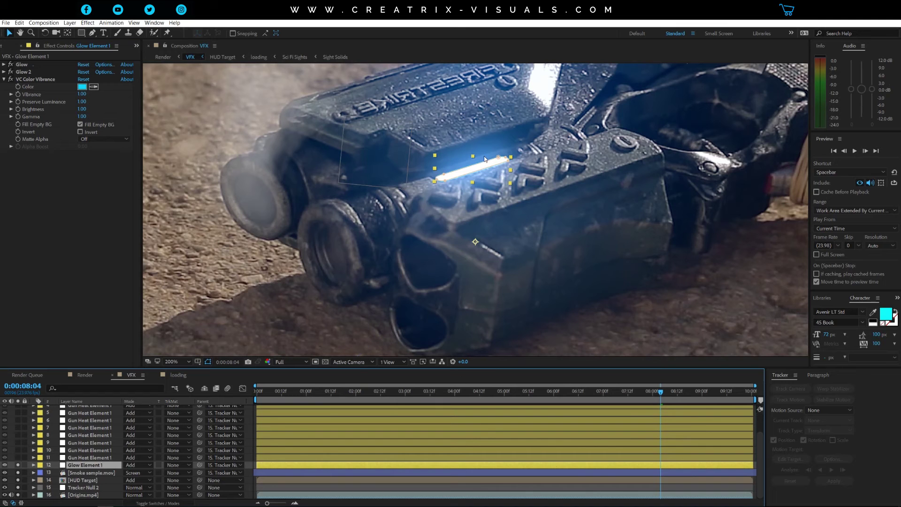
{"action": "key", "text": "comma"}
{"action": "key", "text": "comma"}
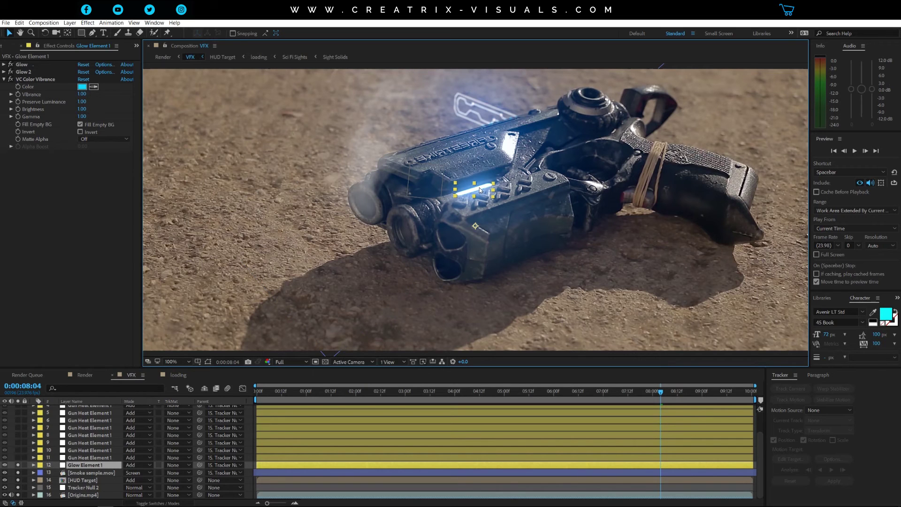
- Confirm Glow Element 1 stays parented to Tracker Null 2
{"action": "left_click", "coordinate": [97, 473]}
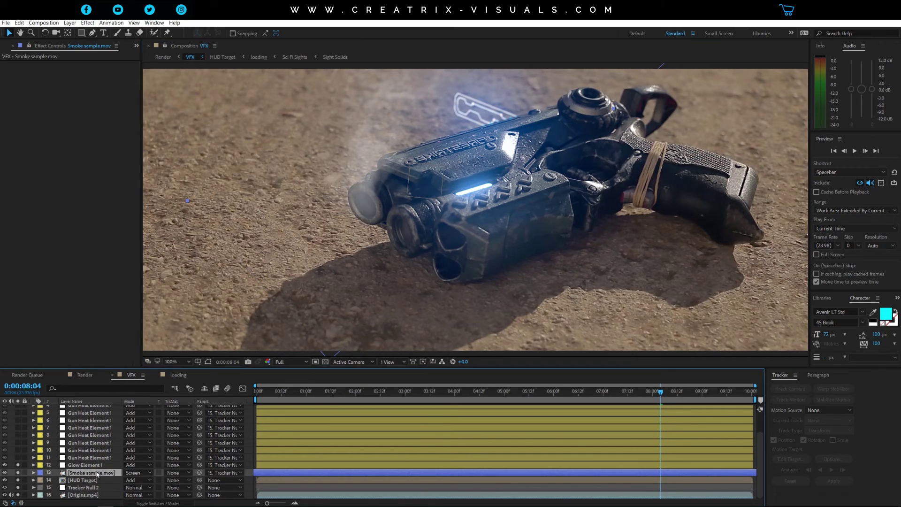
{"action": "left_click", "coordinate": [99, 478]}
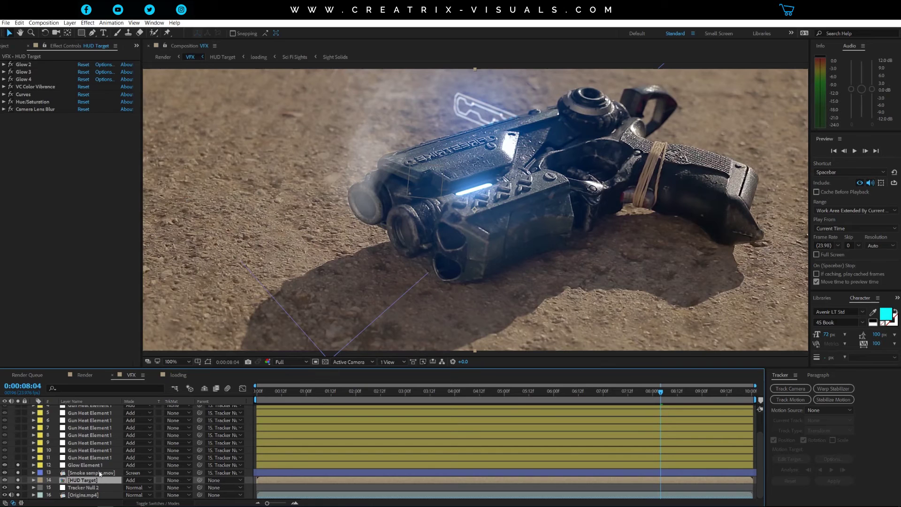
{"action": "left_click", "coordinate": [97, 472]}
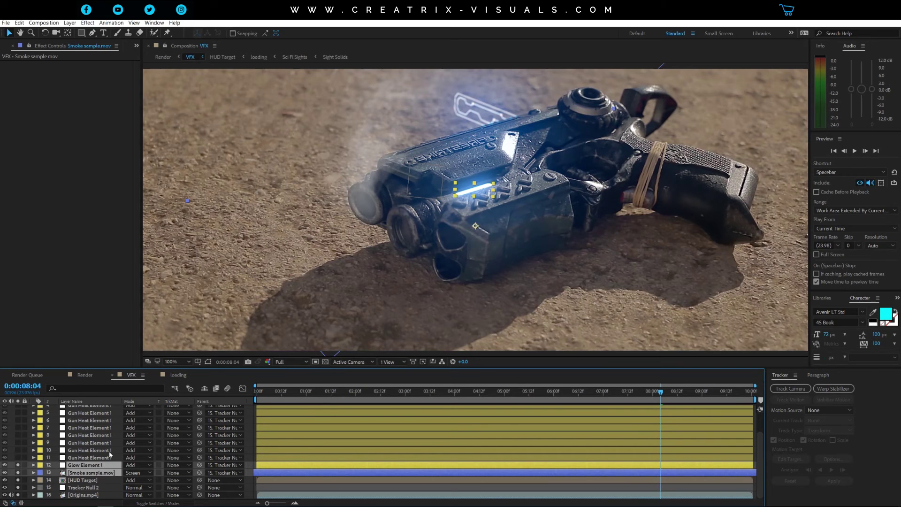
{"action": "left_click", "coordinate": [238, 464]}
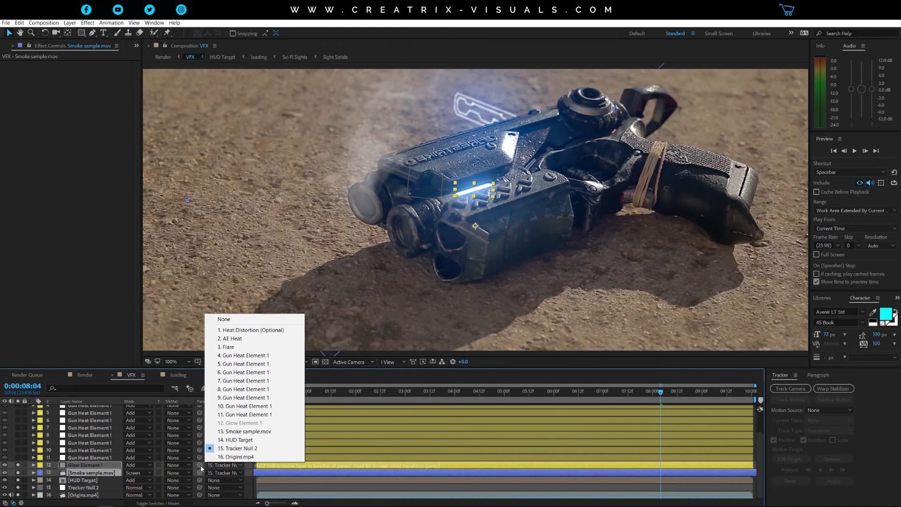
{"action": "left_click", "coordinate": [89, 488]}
{"action": "left_click", "coordinate": [85, 464]}
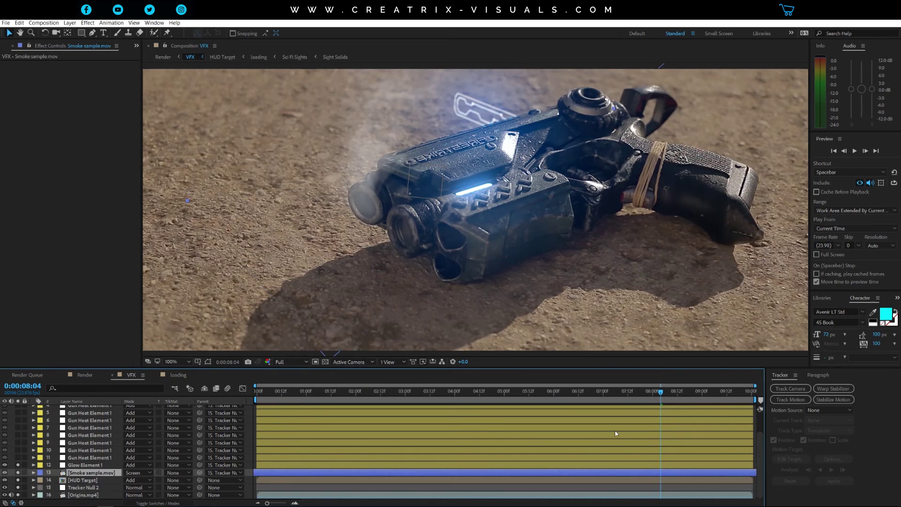
- Scrub to 6:00, 4:00 and back to 8:04, then select Gun Heat Element 1
{"action": "left_click", "coordinate": [555, 392]}
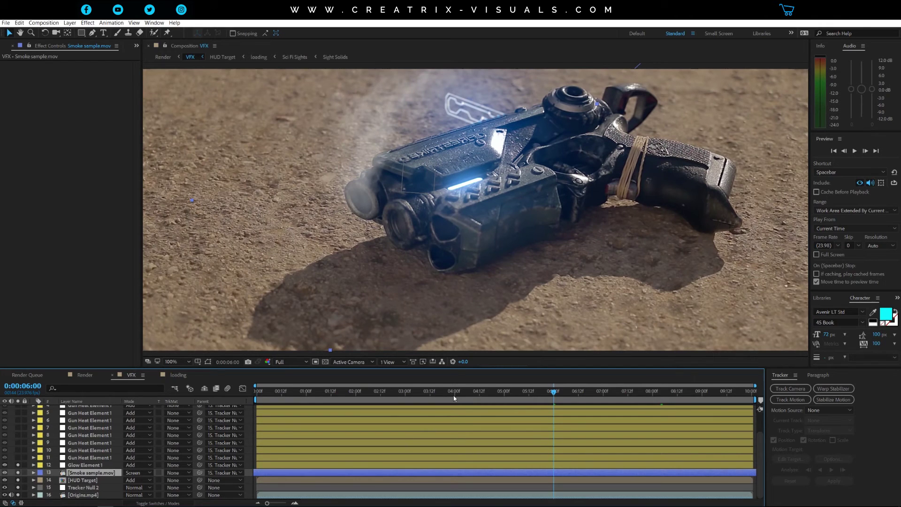
{"action": "left_click", "coordinate": [454, 393]}
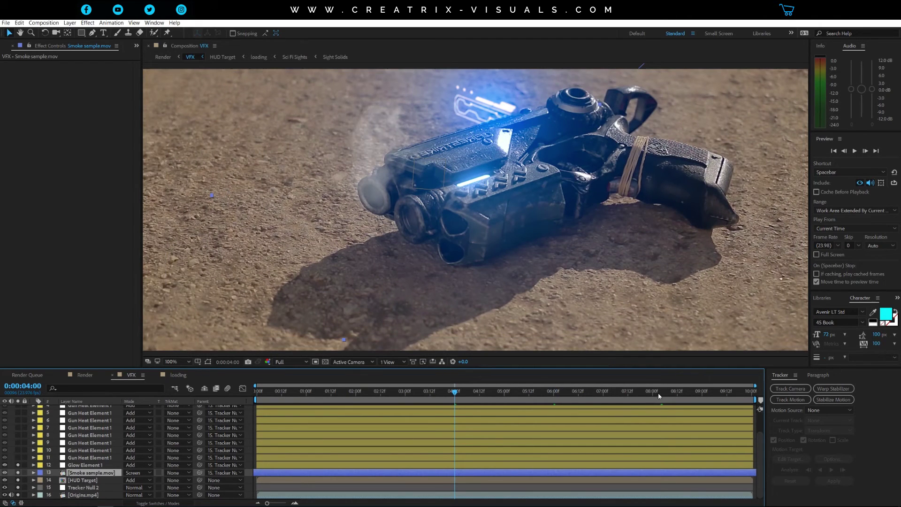
{"action": "left_click", "coordinate": [660, 392]}
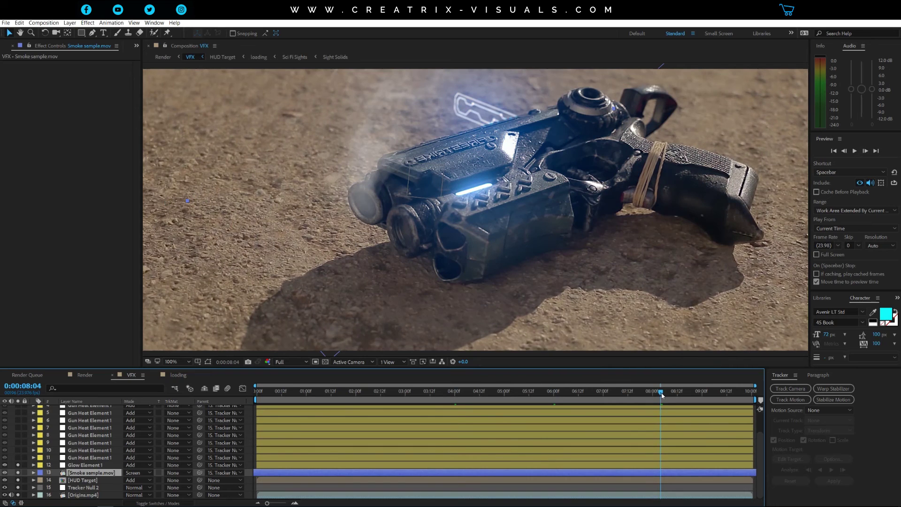
{"action": "left_click", "coordinate": [71, 457]}
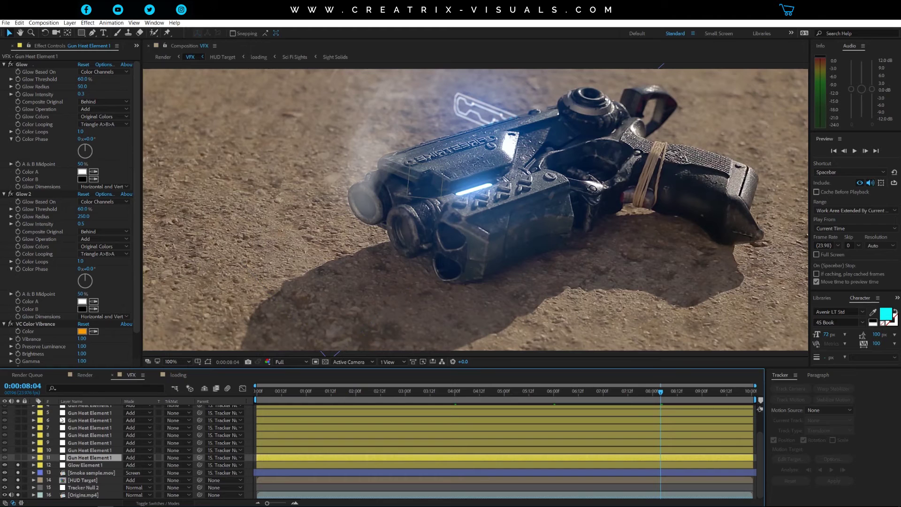
- Select and solo all the Gun Heat Element layers
{"action": "left_click", "coordinate": [87, 458]}
{"action": "scroll", "coordinate": [73, 420], "scroll_direction": "up", "scroll_amount": 2}
{"action": "left_click", "coordinate": [73, 427], "text": "shift"}
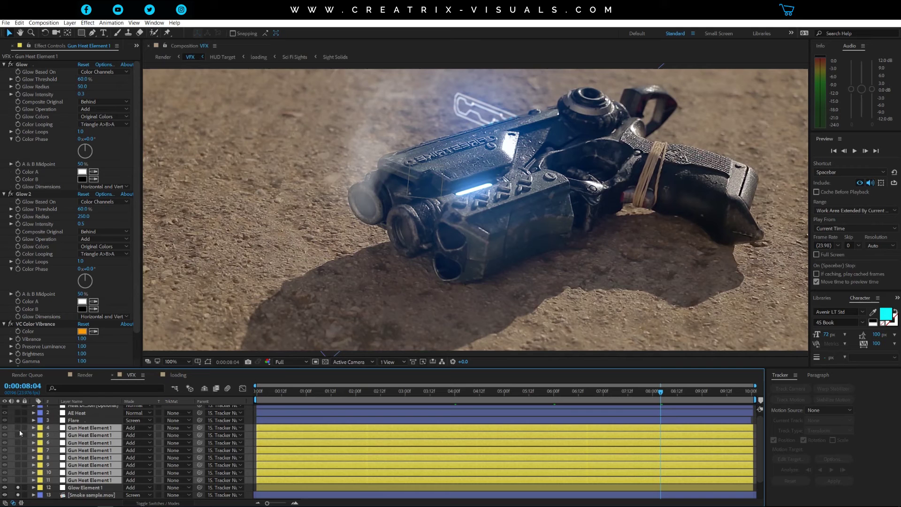
{"action": "left_click_drag", "start_coordinate": [20, 430], "coordinate": [19, 481]}
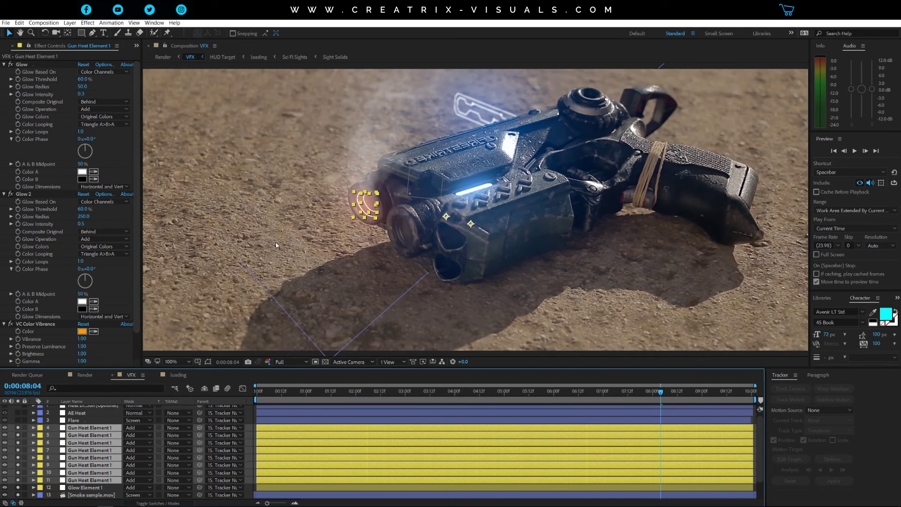
- Zoom to 200% on the muzzle, reframe the gun, and select Gun Heat Element 1
{"action": "key", "text": "period"}
{"action": "scroll", "coordinate": [287, 240], "scroll_direction": "up", "scroll_amount": 2}
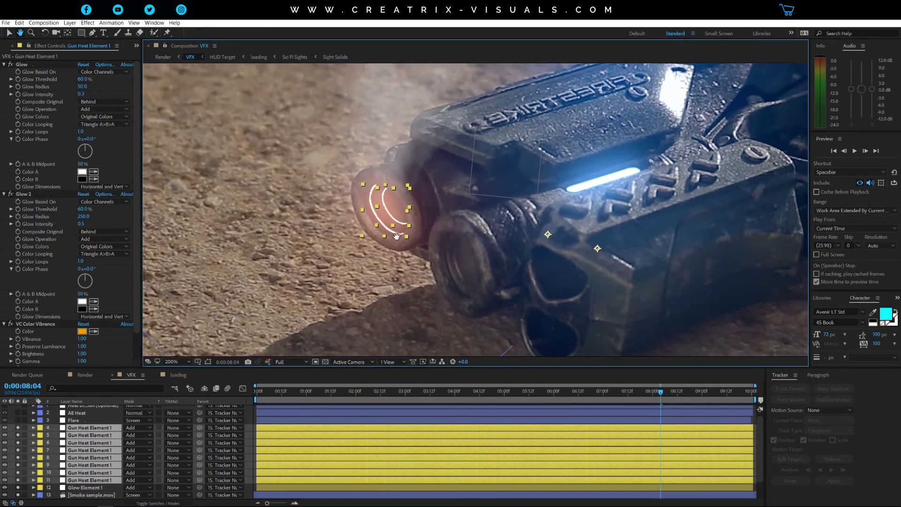
{"action": "left_click_drag", "start_coordinate": [295, 239], "coordinate": [417, 228]}
{"action": "scroll", "coordinate": [417, 228], "scroll_direction": "up", "scroll_amount": 2}
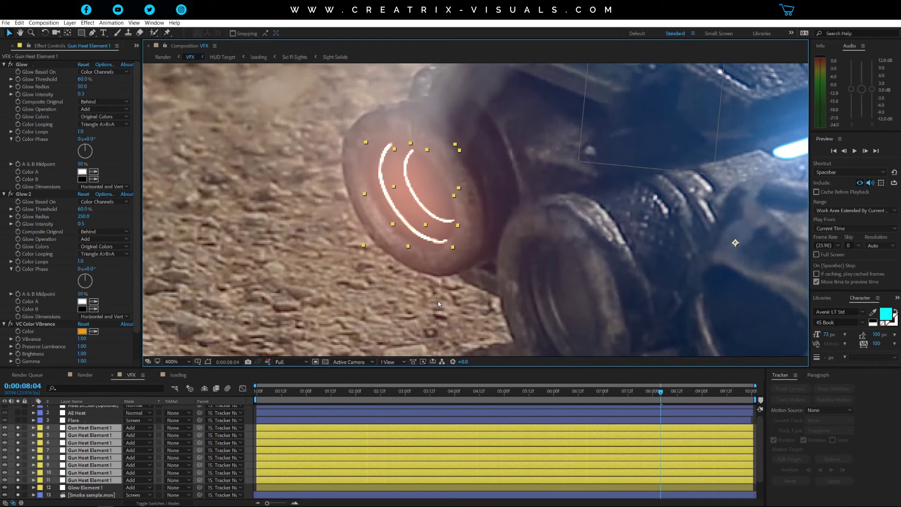
{"action": "left_click", "coordinate": [389, 305]}
{"action": "scroll", "coordinate": [473, 215], "scroll_direction": "down", "scroll_amount": 2}
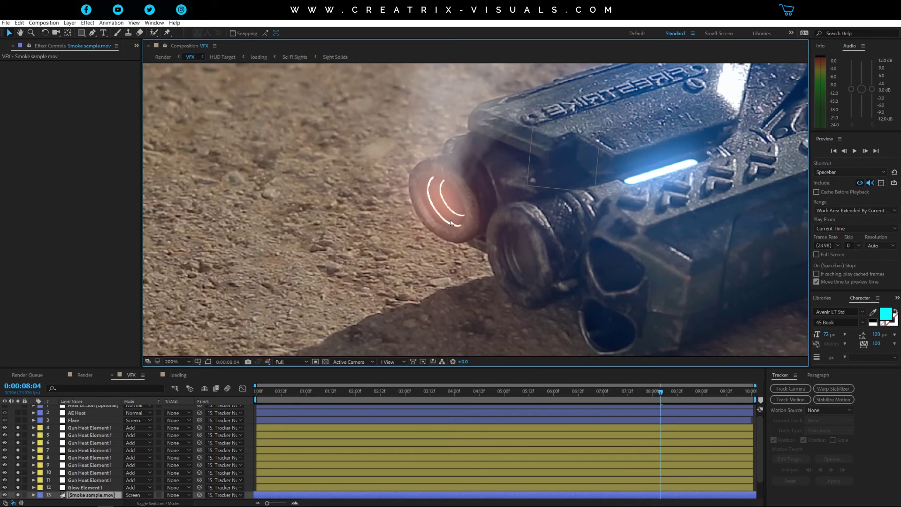
{"action": "scroll", "coordinate": [450, 223], "scroll_direction": "down", "scroll_amount": 2}
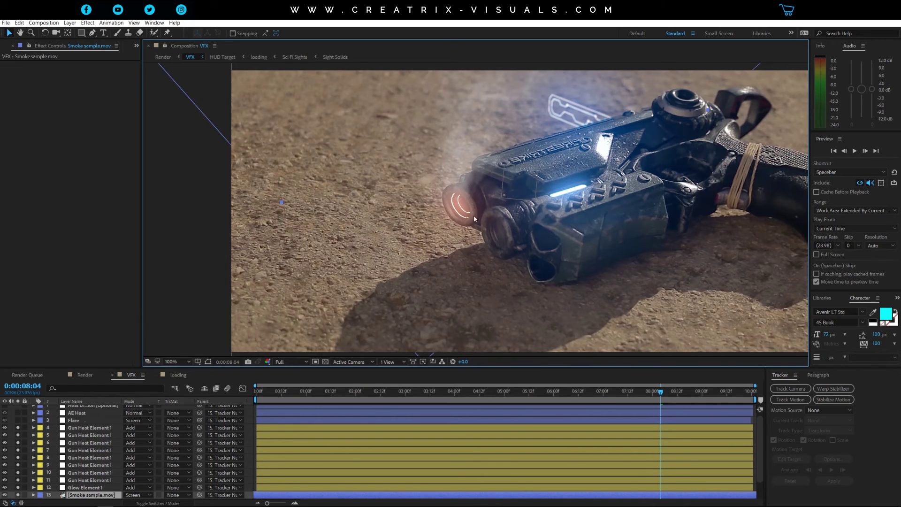
{"action": "left_click_drag", "start_coordinate": [474, 215], "coordinate": [384, 217]}
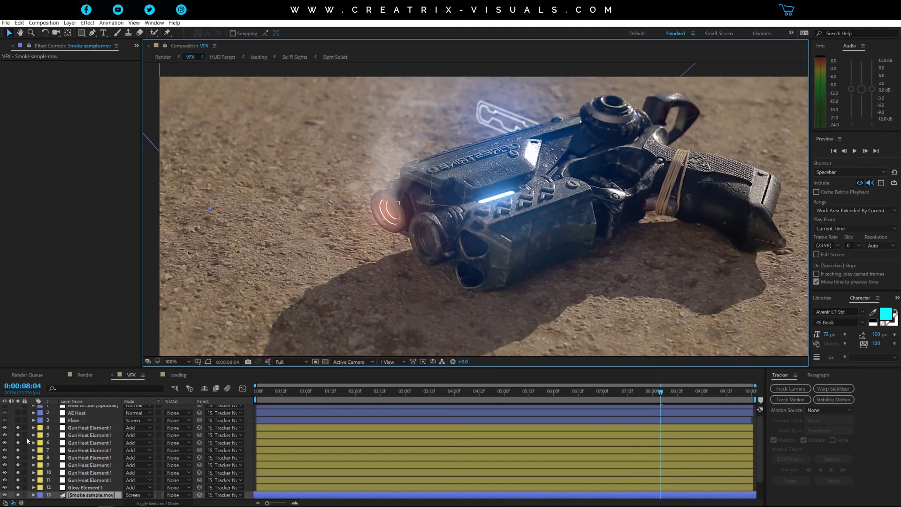
{"action": "left_click", "coordinate": [85, 427]}
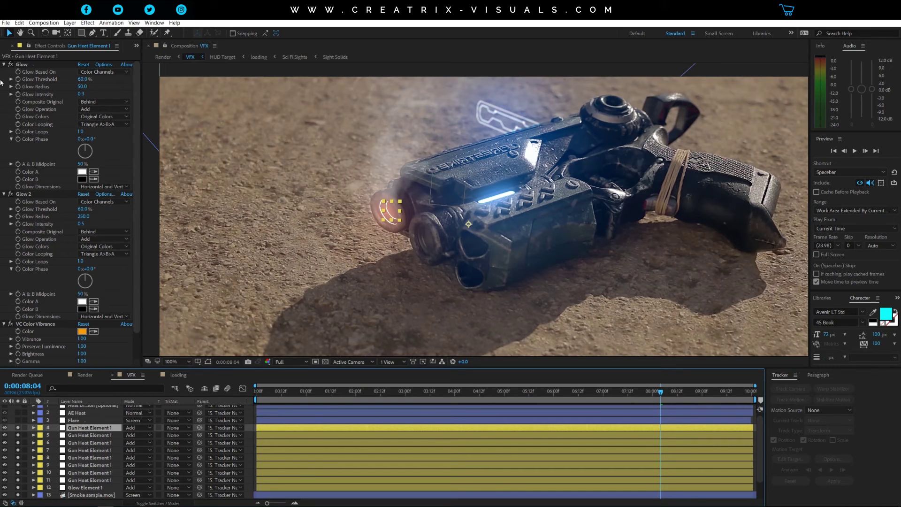
{"action": "left_click", "coordinate": [10, 64]}
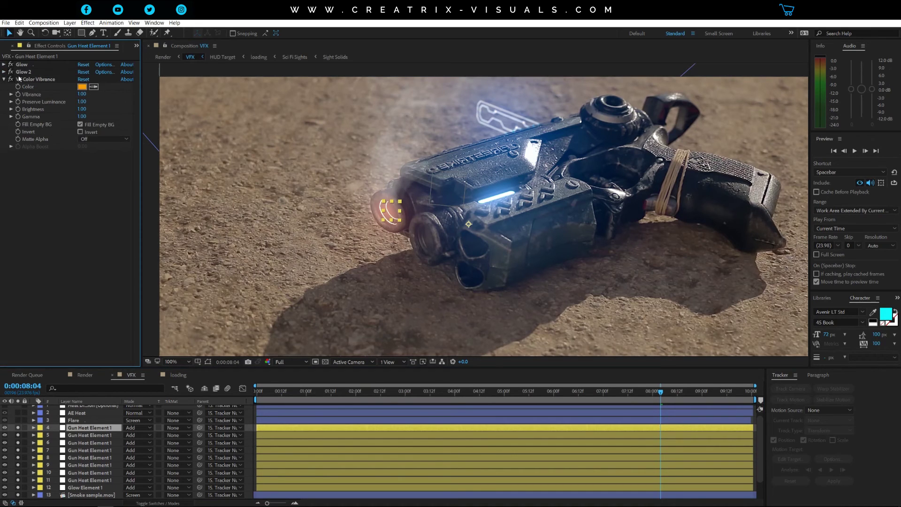
{"action": "left_click", "coordinate": [25, 65]}
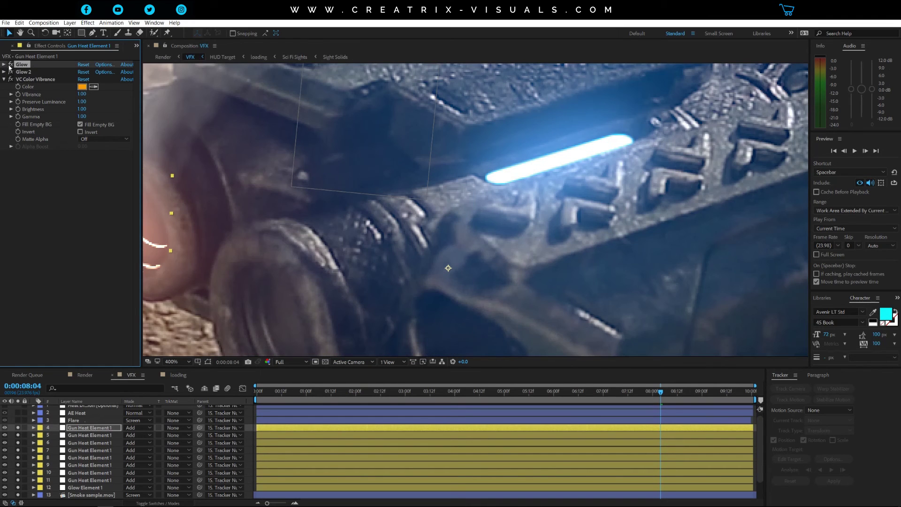
{"action": "left_click", "coordinate": [10, 64]}
{"action": "key", "text": "h"}
{"action": "left_click_drag", "start_coordinate": [232, 191], "coordinate": [433, 180]}
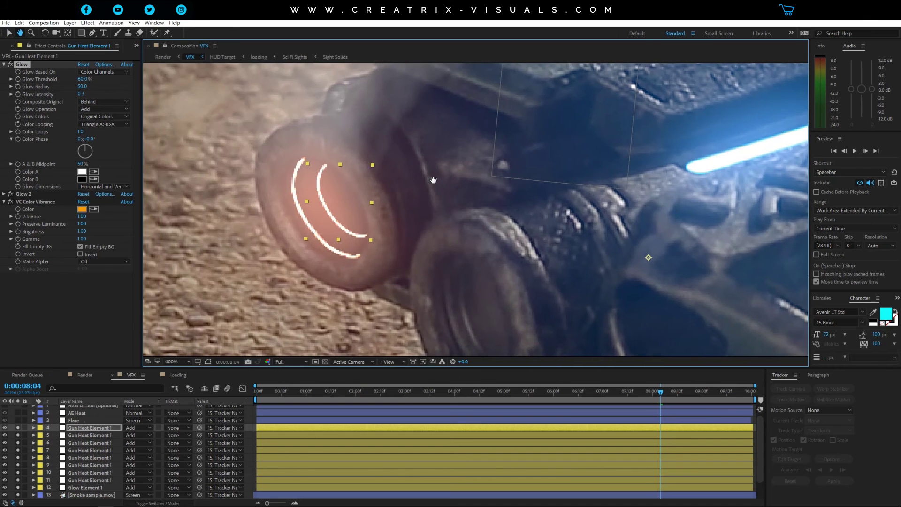
{"action": "key", "text": "v"}
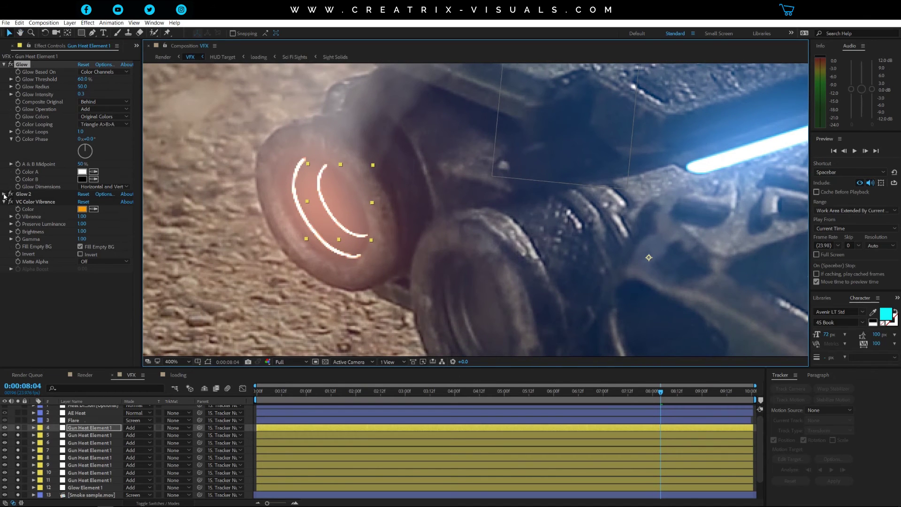
{"action": "left_click", "coordinate": [4, 195]}
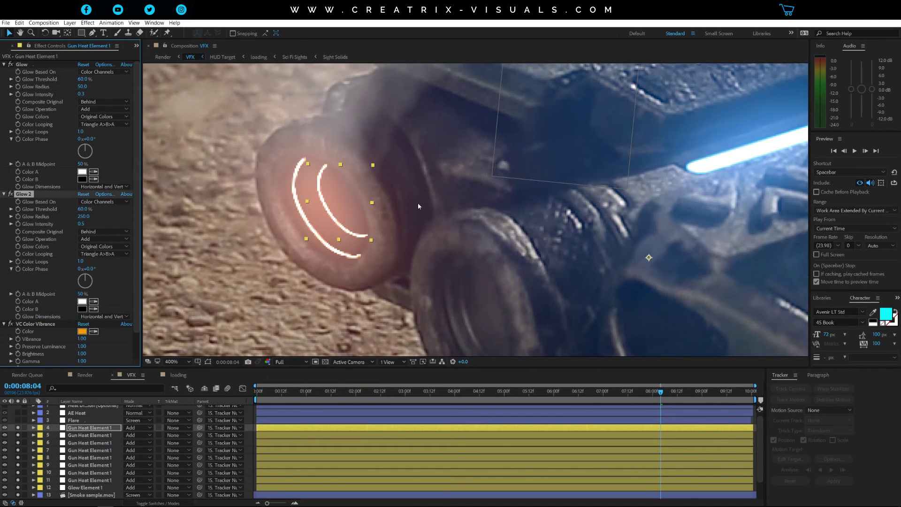
{"action": "key", "text": "comma"}
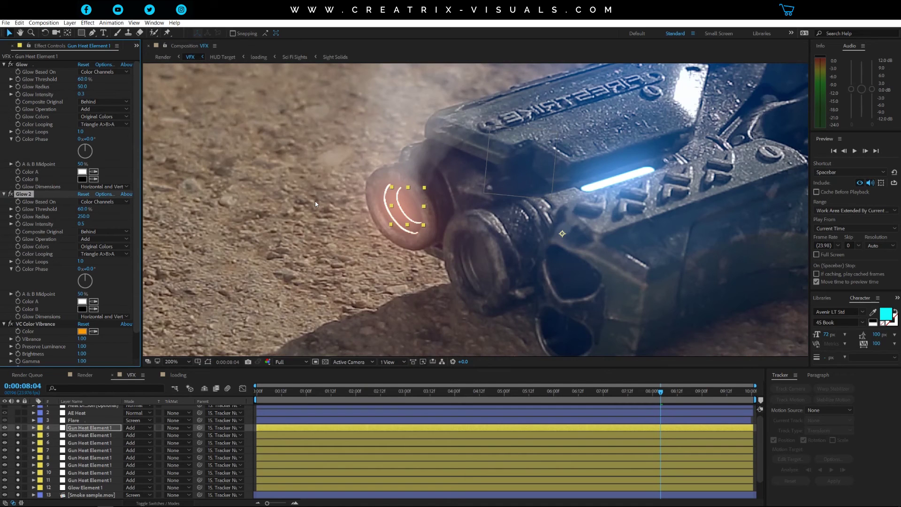
{"action": "key", "text": "comma"}
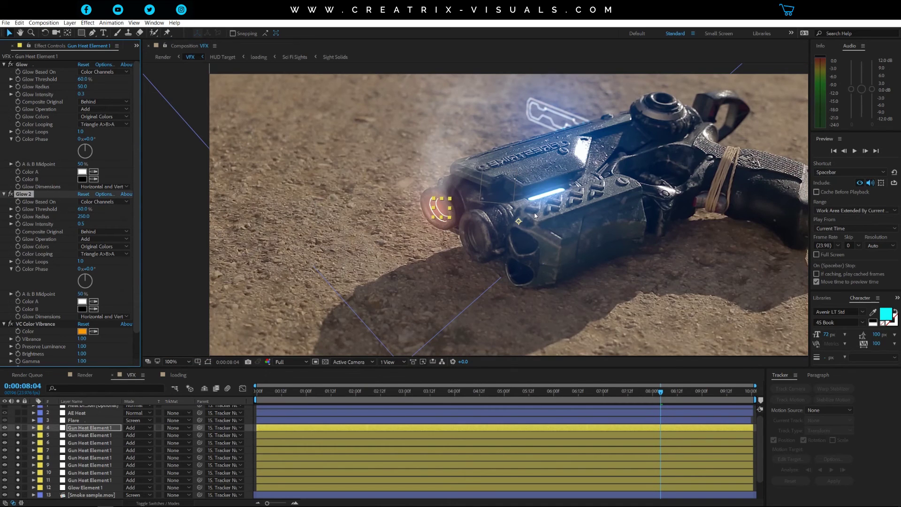
{"action": "left_click", "coordinate": [5, 64]}
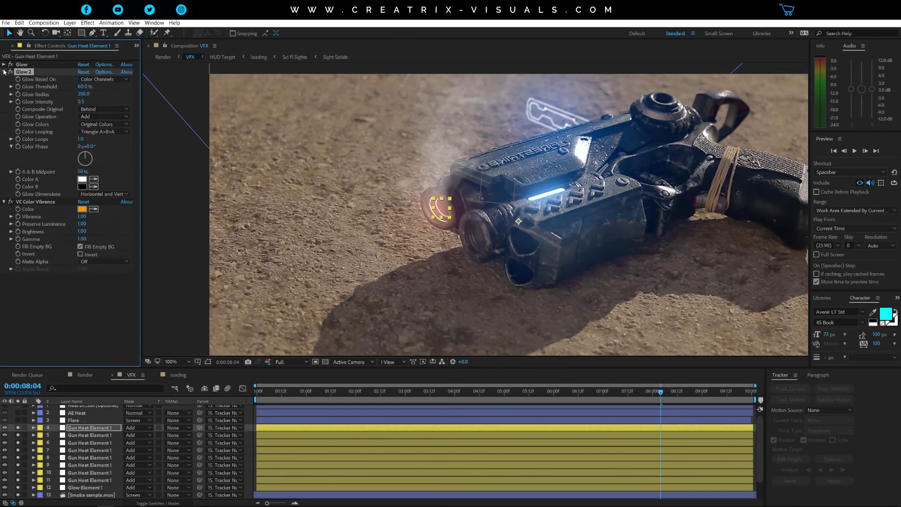
{"action": "left_click", "coordinate": [5, 72]}
{"action": "left_click", "coordinate": [42, 80]}
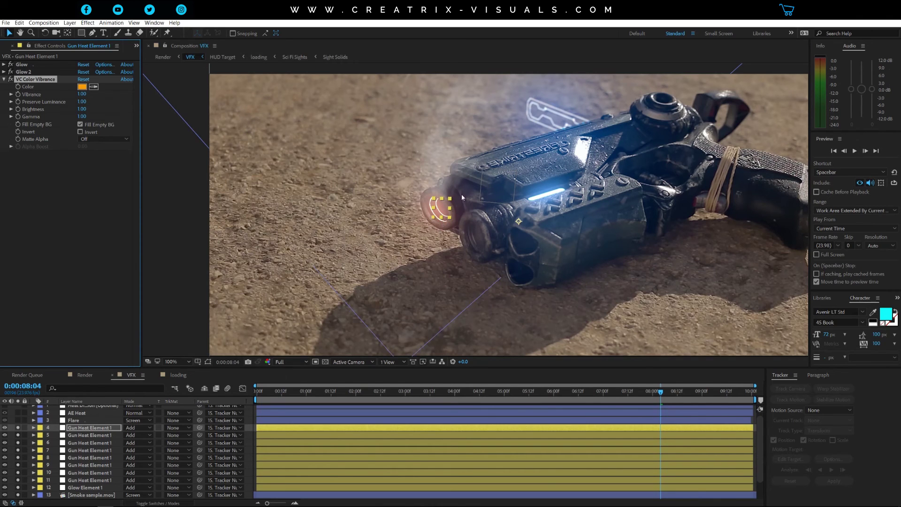
{"action": "scroll", "coordinate": [461, 193], "scroll_direction": "up", "scroll_amount": 1}
{"action": "scroll", "coordinate": [432, 194], "scroll_direction": "up", "scroll_amount": 1}
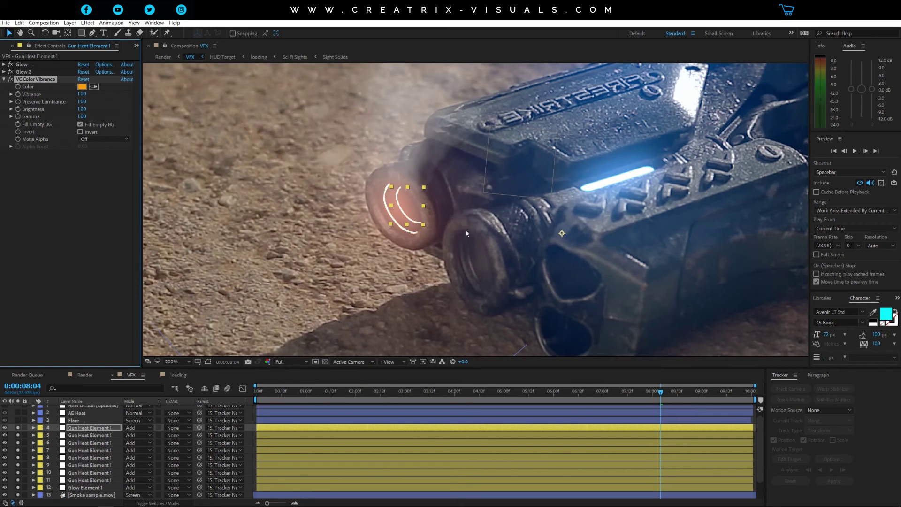
{"action": "scroll", "coordinate": [447, 235], "scroll_direction": "down", "scroll_amount": 2}
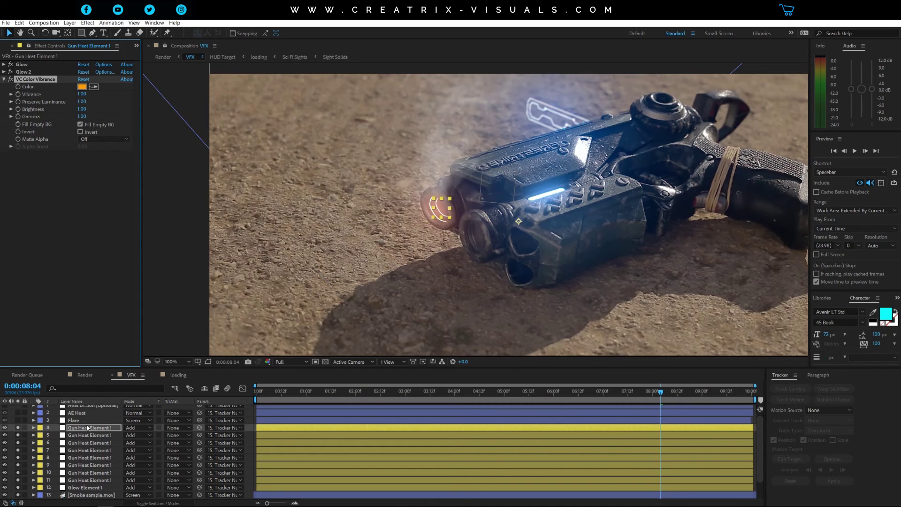
{"action": "scroll", "coordinate": [55, 441], "scroll_direction": "up", "scroll_amount": 1}
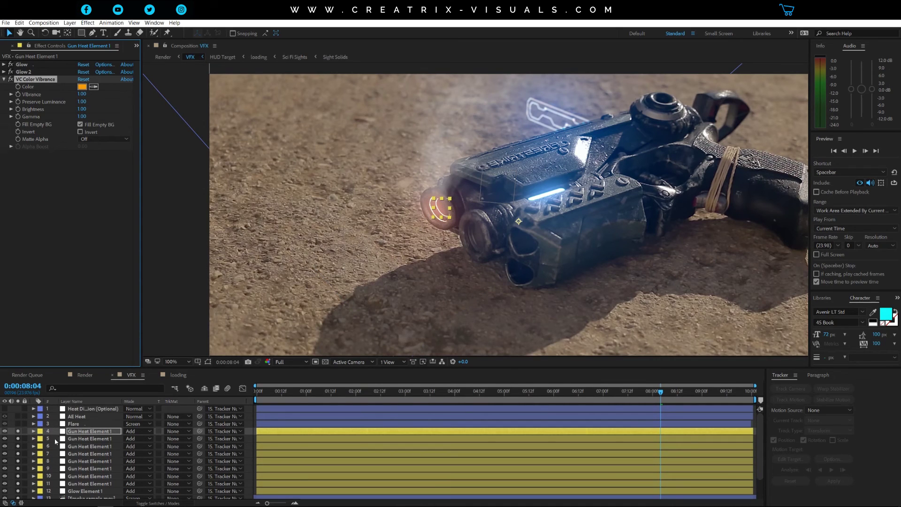
- Turn on the Flare layer's visibility, then select the AE Heat layer
{"action": "left_click", "coordinate": [17, 424]}
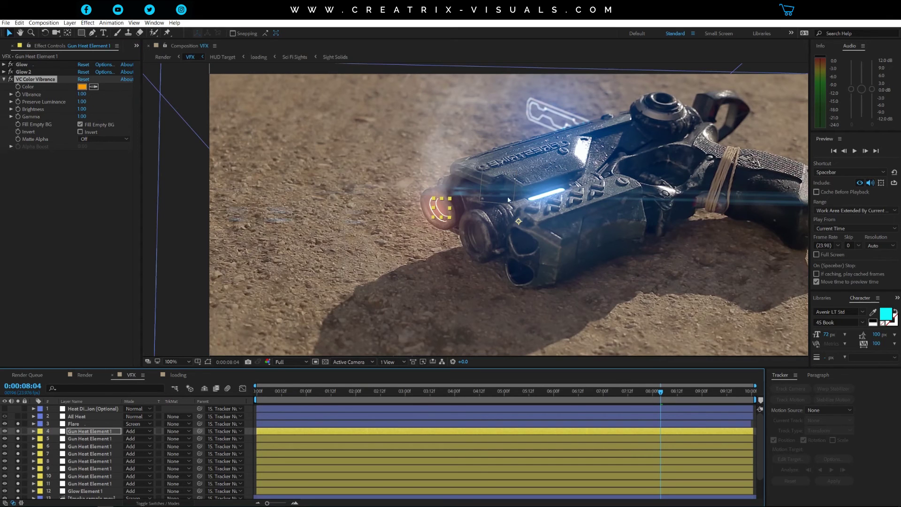
{"action": "scroll", "coordinate": [562, 205], "scroll_direction": "down", "scroll_amount": 2}
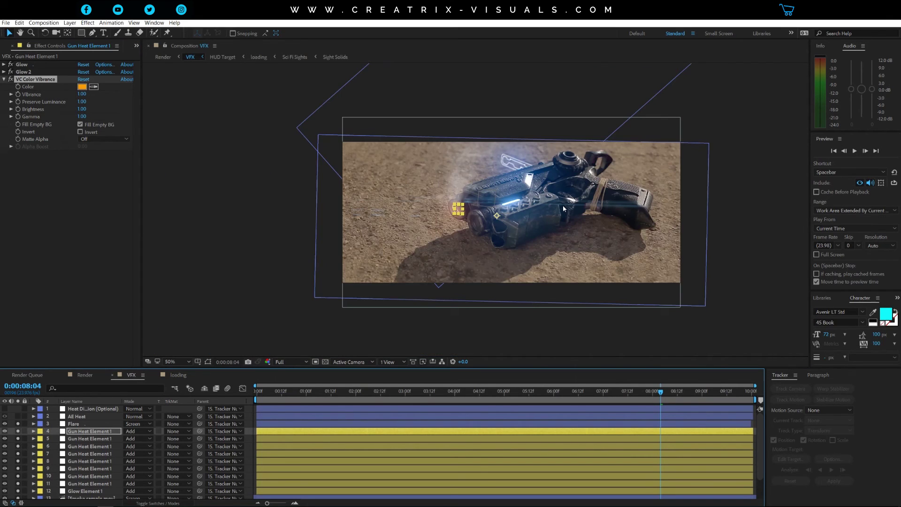
{"action": "scroll", "coordinate": [562, 205], "scroll_direction": "up", "scroll_amount": 2}
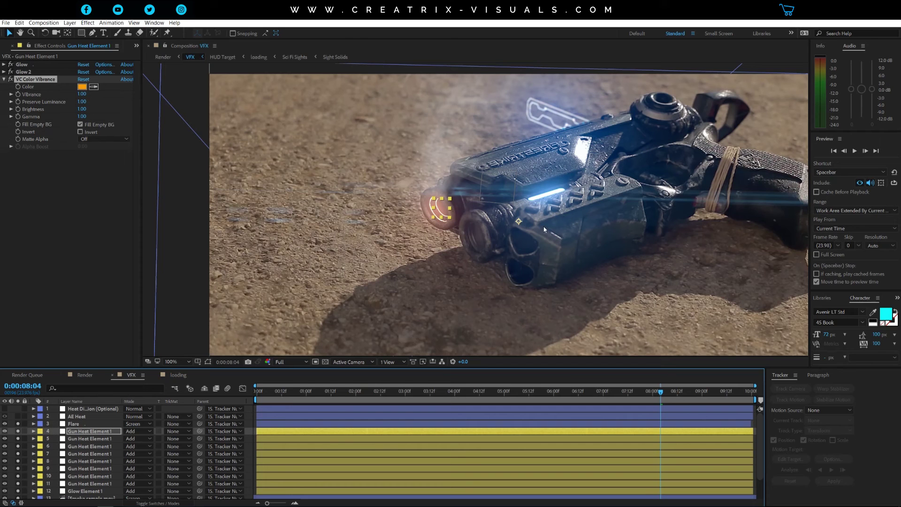
{"action": "scroll", "coordinate": [552, 197], "scroll_direction": "up", "scroll_amount": 1}
{"action": "scroll", "coordinate": [535, 225], "scroll_direction": "down", "scroll_amount": 2}
{"action": "scroll", "coordinate": [517, 255], "scroll_direction": "up", "scroll_amount": 1}
{"action": "scroll", "coordinate": [517, 254], "scroll_direction": "down", "scroll_amount": 1}
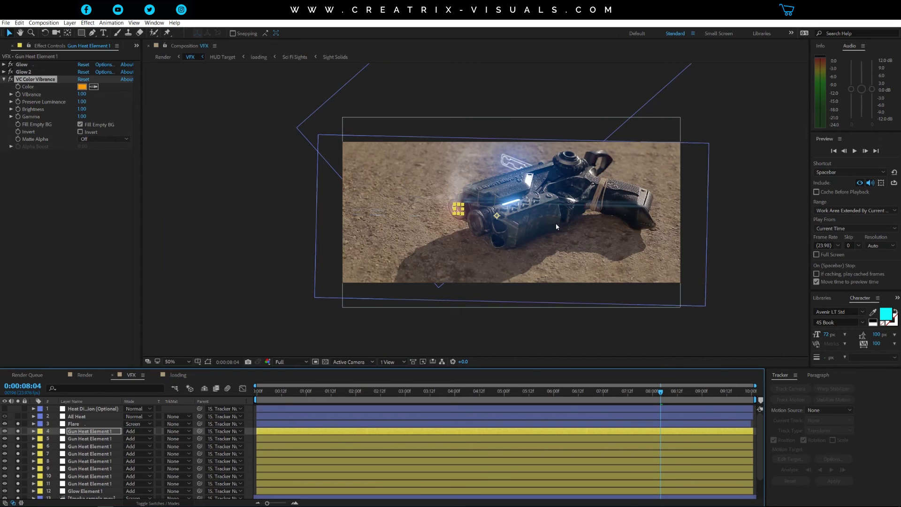
{"action": "scroll", "coordinate": [562, 179], "scroll_direction": "up", "scroll_amount": 1}
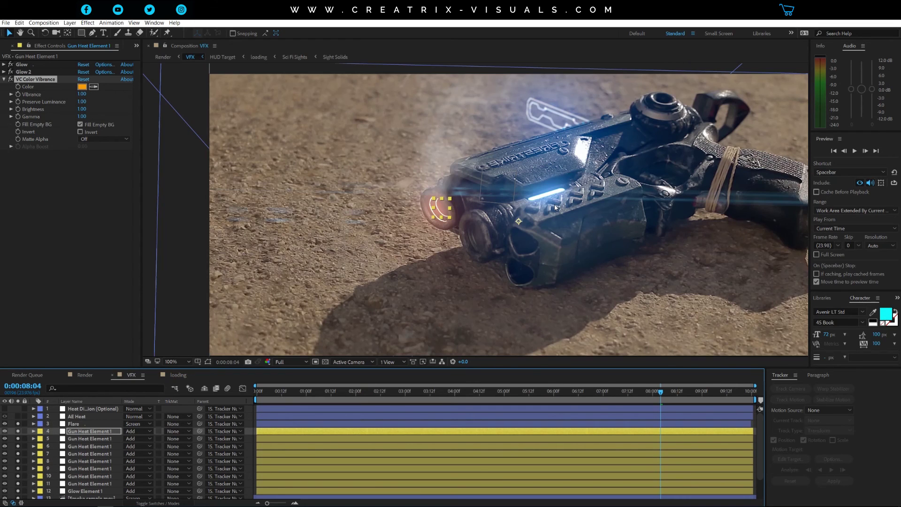
{"action": "left_click", "coordinate": [56, 416]}
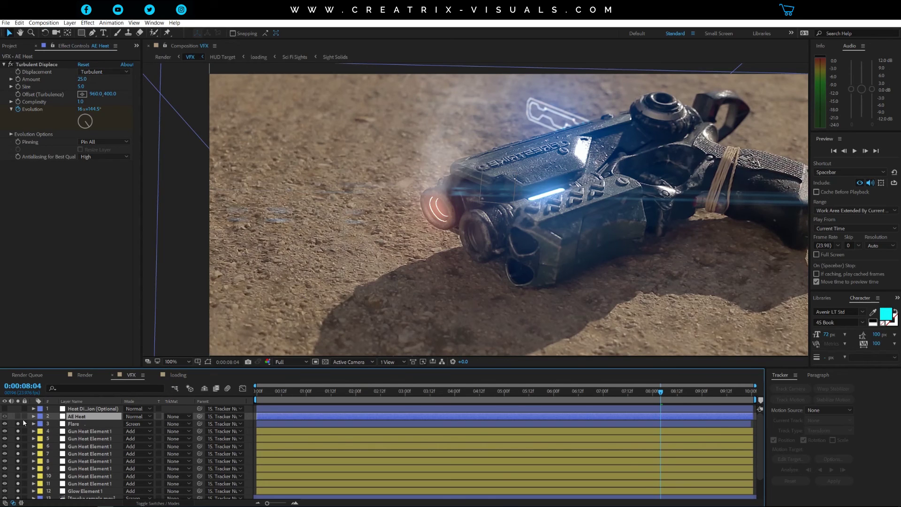
- Show the Heat Distortion effect and its point on Heat Distortion (Optional), then reselect AE Heat
{"action": "key", "text": "ctrl+Up"}
{"action": "left_click", "coordinate": [72, 417]}
{"action": "left_click", "coordinate": [86, 409]}
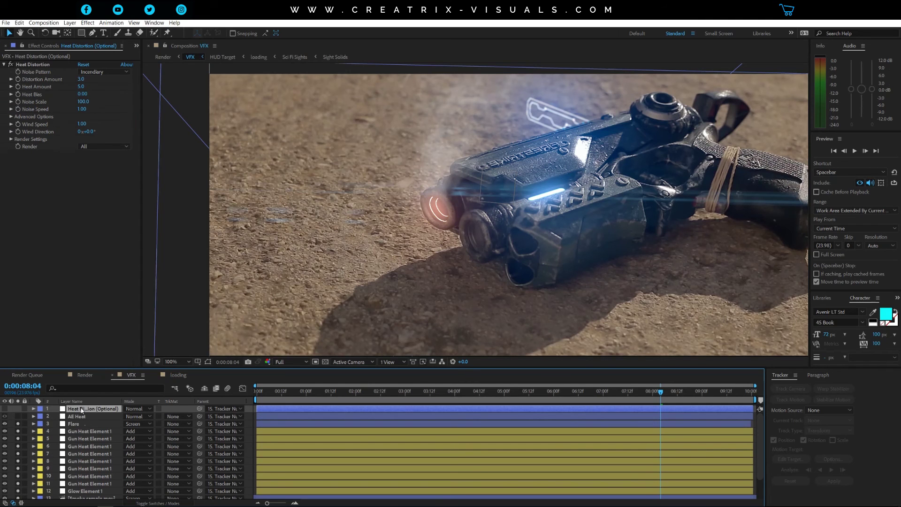
{"action": "left_click", "coordinate": [37, 64]}
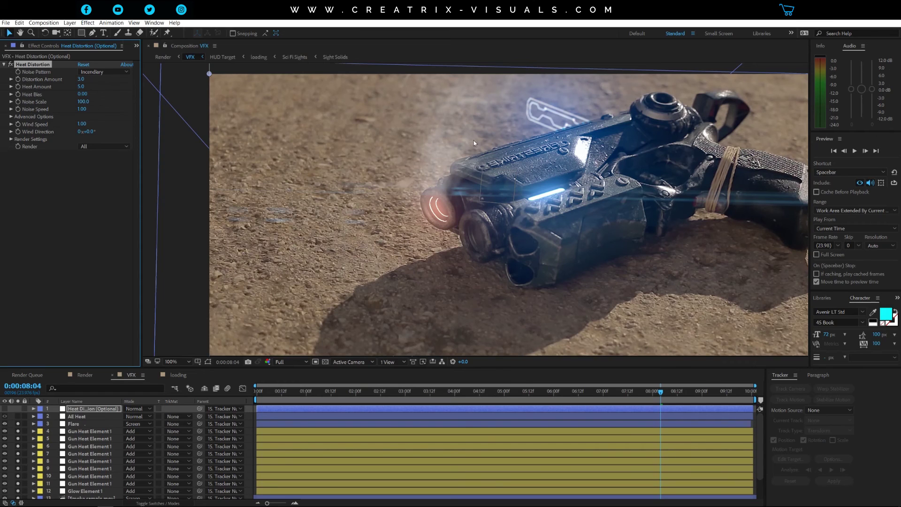
{"action": "left_click", "coordinate": [84, 416]}
- Toggle AE Heat's Turbulent Displace off and on at close zoom to compare the barrel rings
{"action": "left_click", "coordinate": [50, 65]}
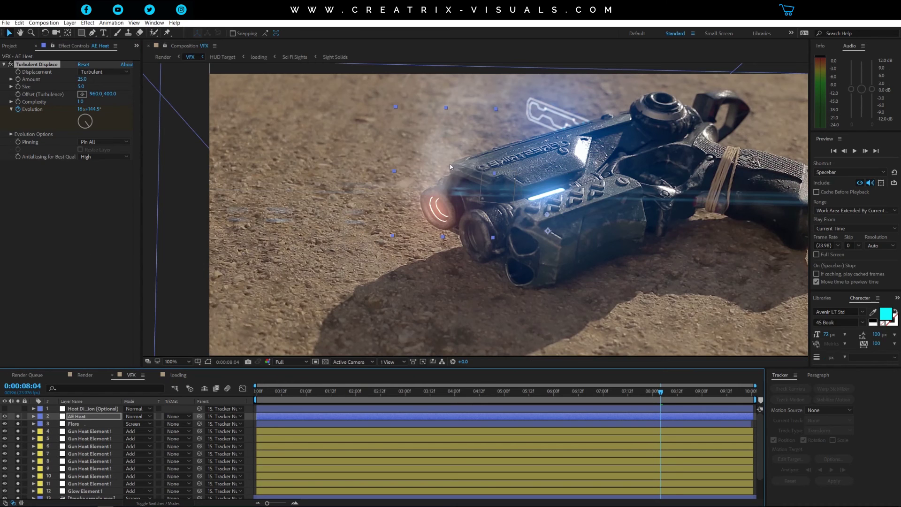
{"action": "key", "text": "period"}
{"action": "left_click", "coordinate": [17, 417]}
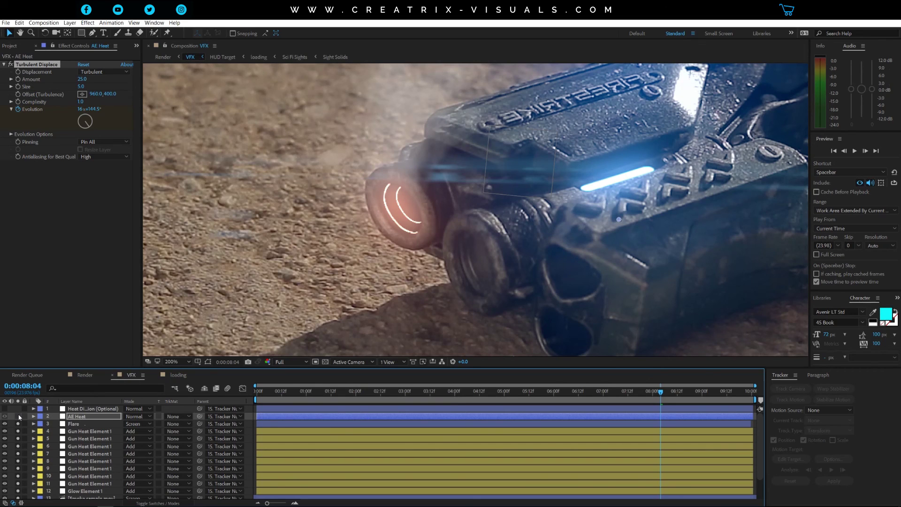
{"action": "left_click", "coordinate": [19, 416]}
{"action": "scroll", "coordinate": [433, 158], "scroll_direction": "up", "scroll_amount": 1}
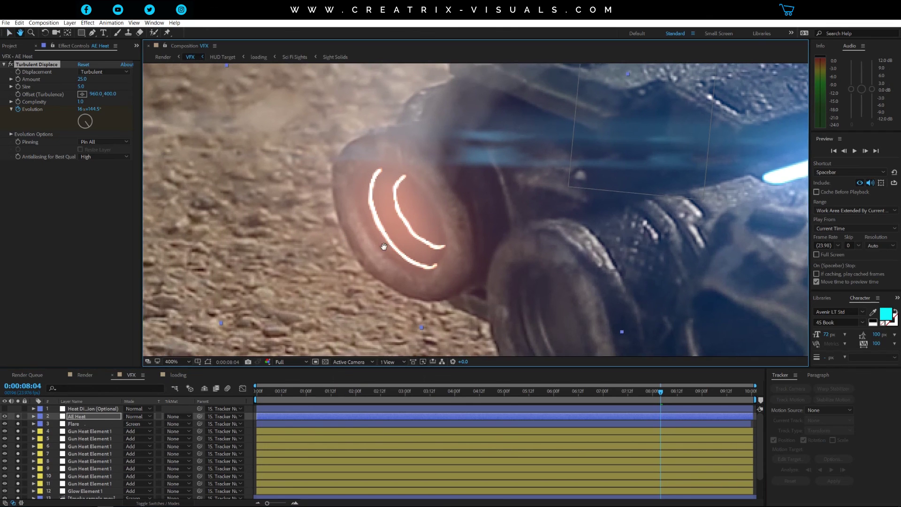
{"action": "scroll", "coordinate": [381, 249], "scroll_direction": "up", "scroll_amount": 1}
{"action": "left_click", "coordinate": [19, 416]}
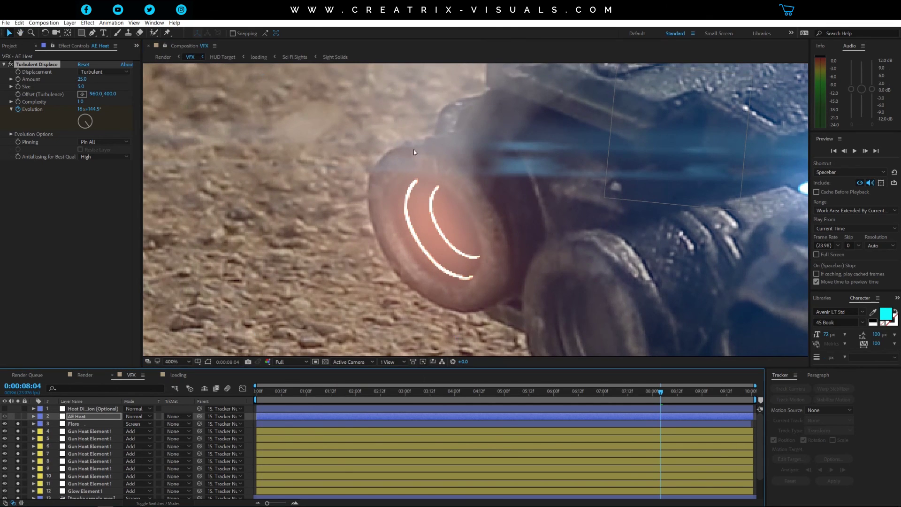
{"action": "left_click", "coordinate": [17, 417]}
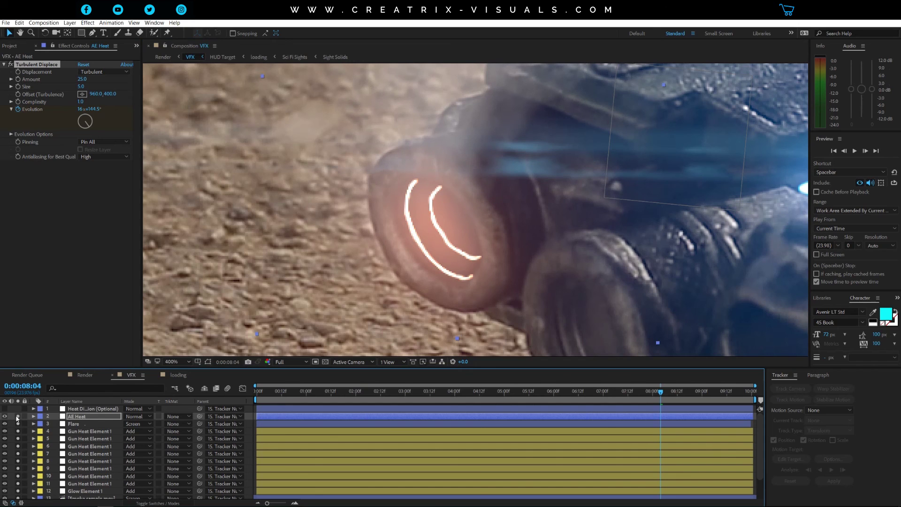
{"action": "left_click", "coordinate": [17, 417]}
{"action": "left_click", "coordinate": [18, 417]}
{"action": "scroll", "coordinate": [475, 209], "scroll_direction": "down", "scroll_amount": 2}
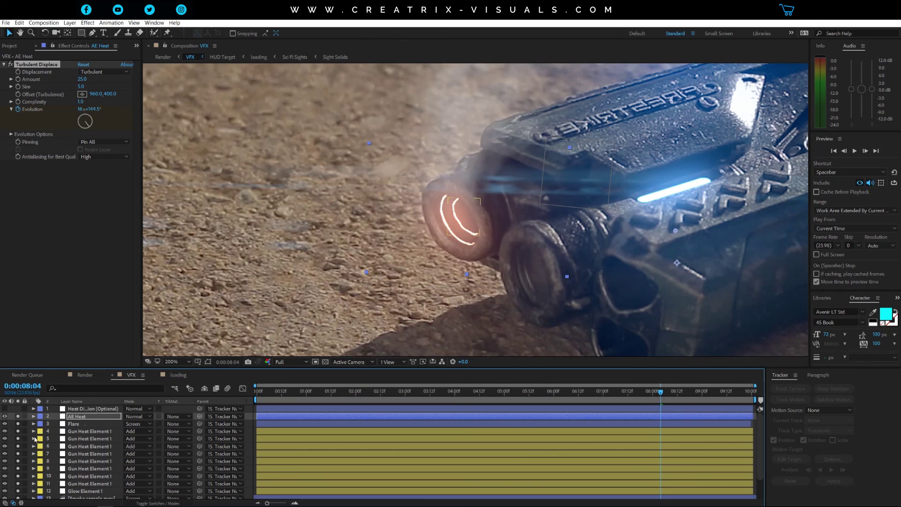
{"action": "key", "text": "Return"}
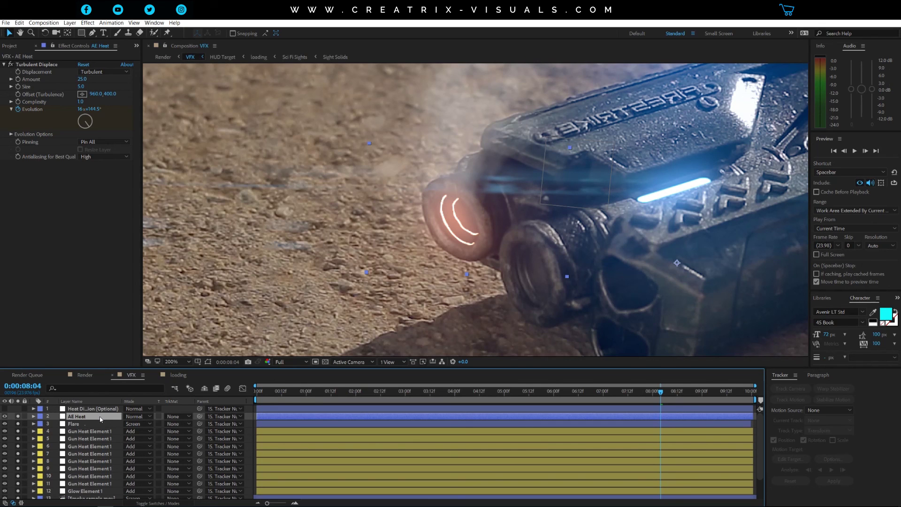
{"action": "left_click", "coordinate": [208, 361]}
{"action": "scroll", "coordinate": [482, 192], "scroll_direction": "down", "scroll_amount": 2}
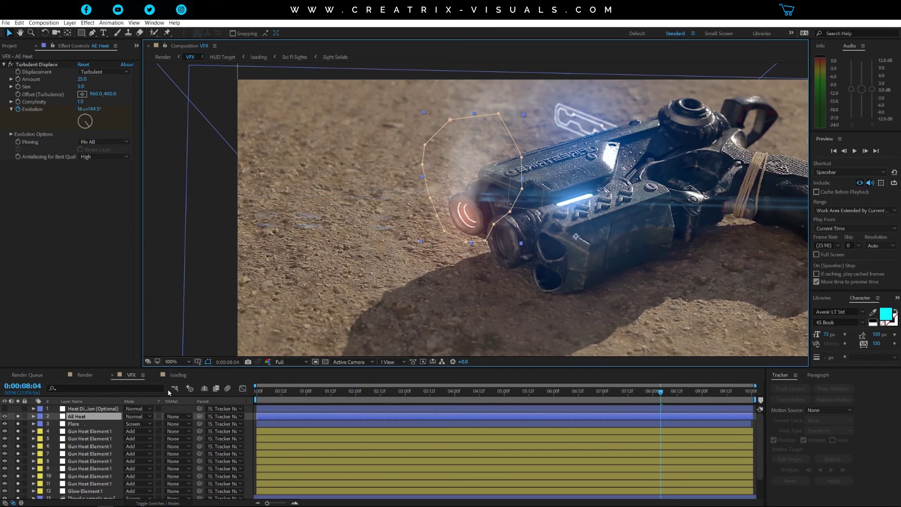
- Reveal AE Heat's 100-pixel mask feather, inspect the masked muzzle closely, then collapse its properties
{"action": "key", "text": "f"}
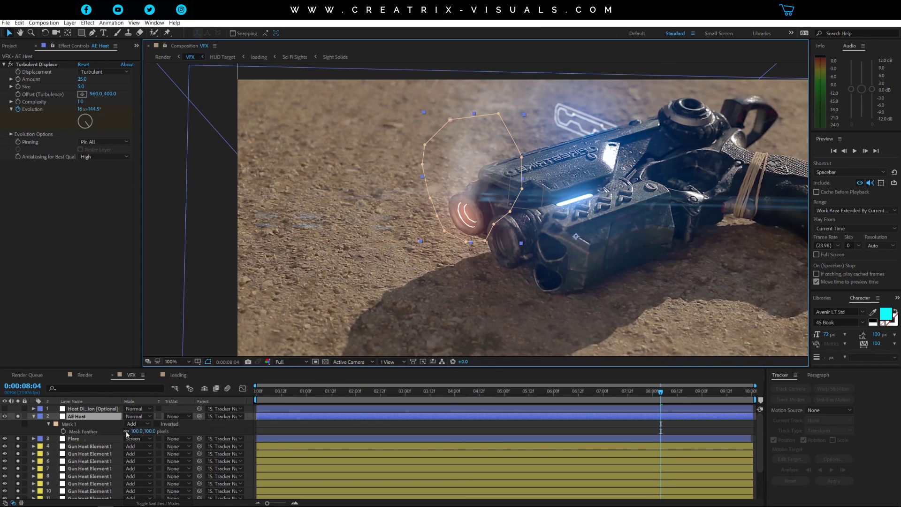
{"action": "key", "text": "period"}
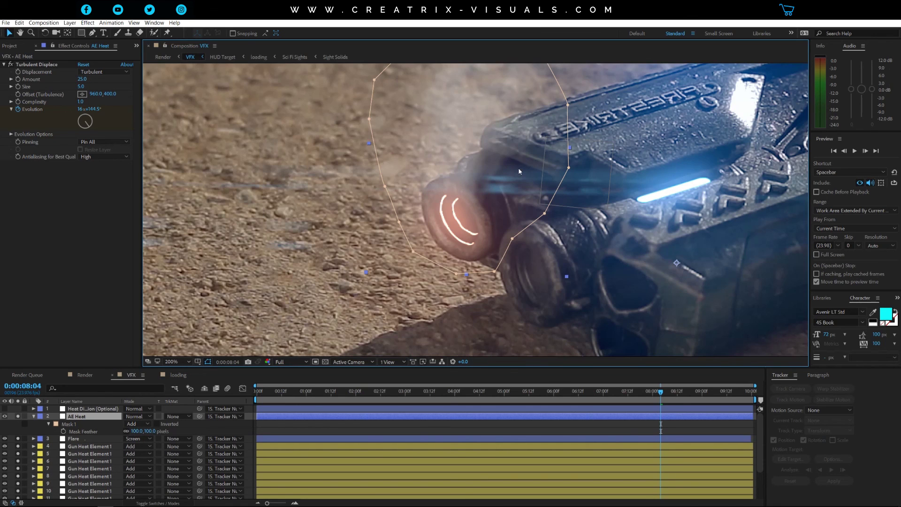
{"action": "left_click_drag", "start_coordinate": [415, 203], "coordinate": [381, 243]}
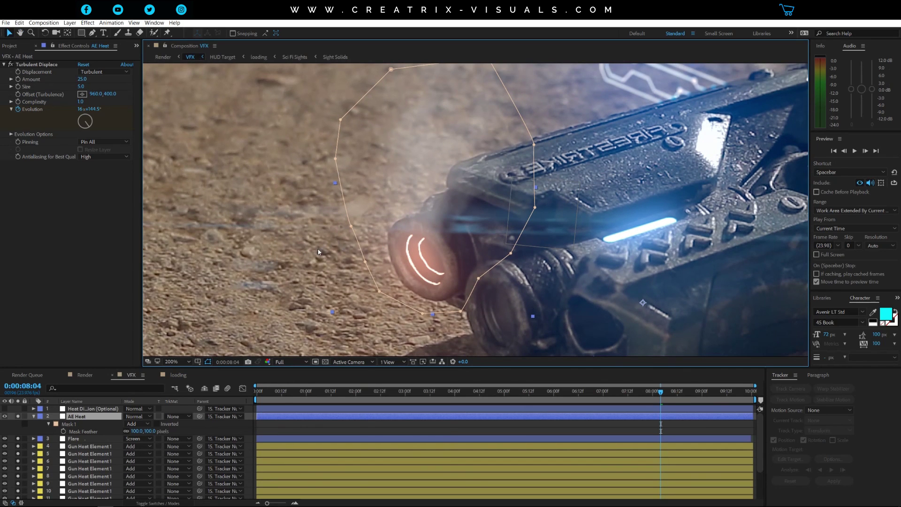
{"action": "left_click", "coordinate": [19, 416]}
{"action": "left_click", "coordinate": [33, 416]}
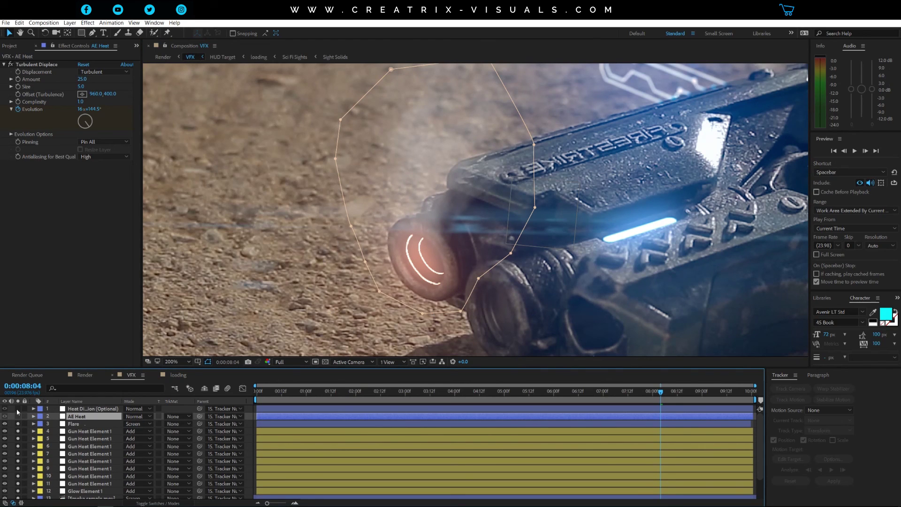
{"action": "key", "text": "comma"}
{"action": "key", "text": "comma"}
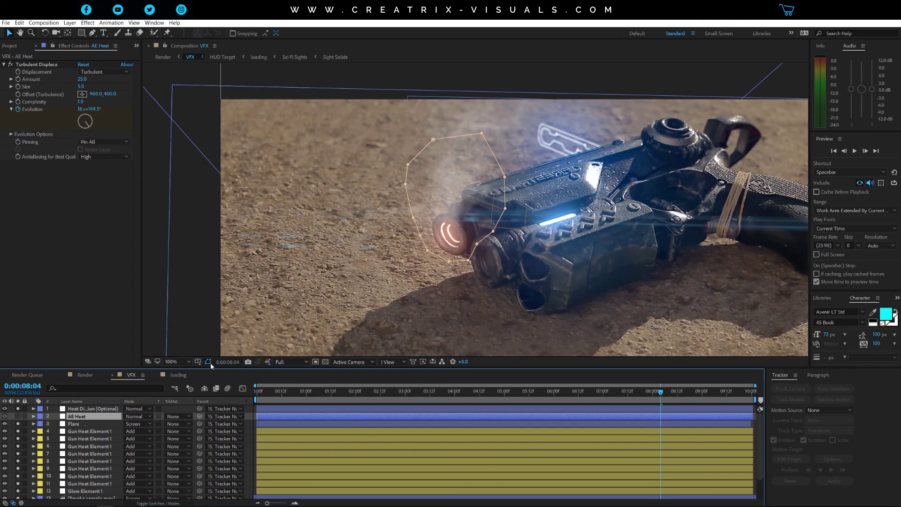
{"action": "key", "text": "period"}
{"action": "key", "text": "period"}
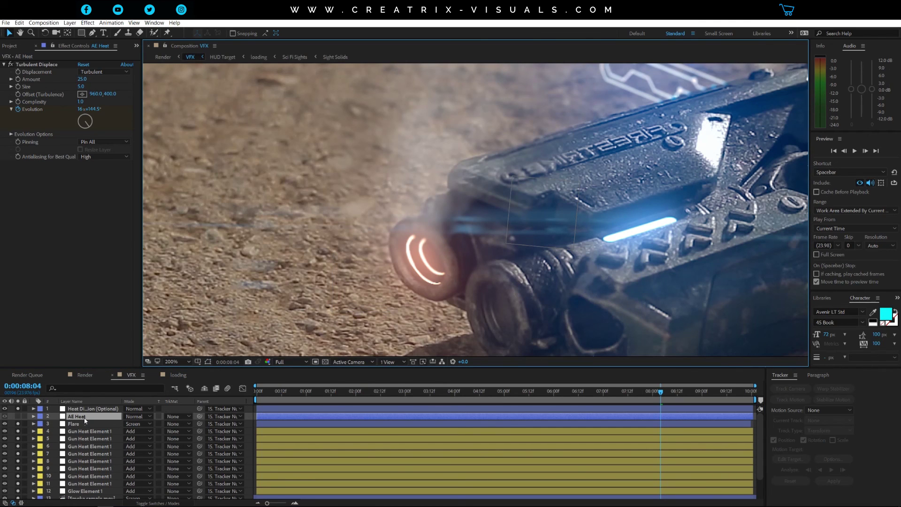
{"action": "left_click", "coordinate": [88, 409]}
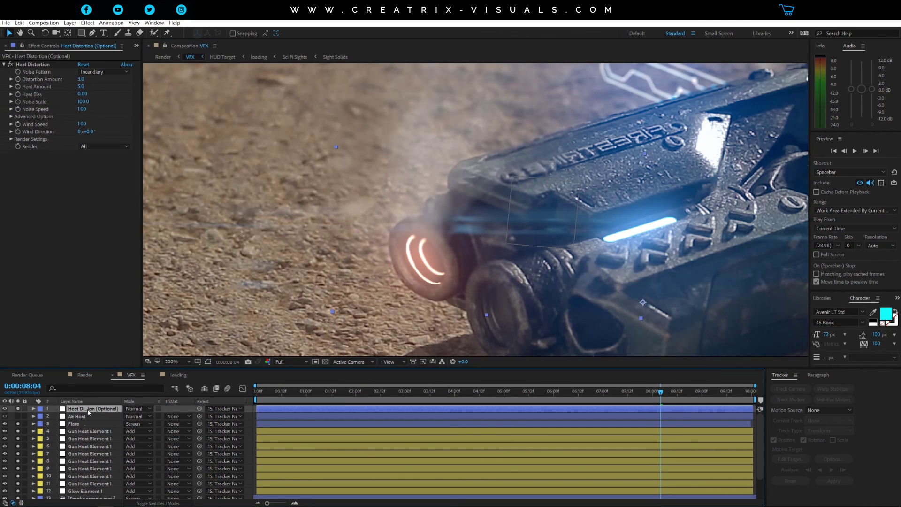
{"action": "left_click", "coordinate": [32, 65]}
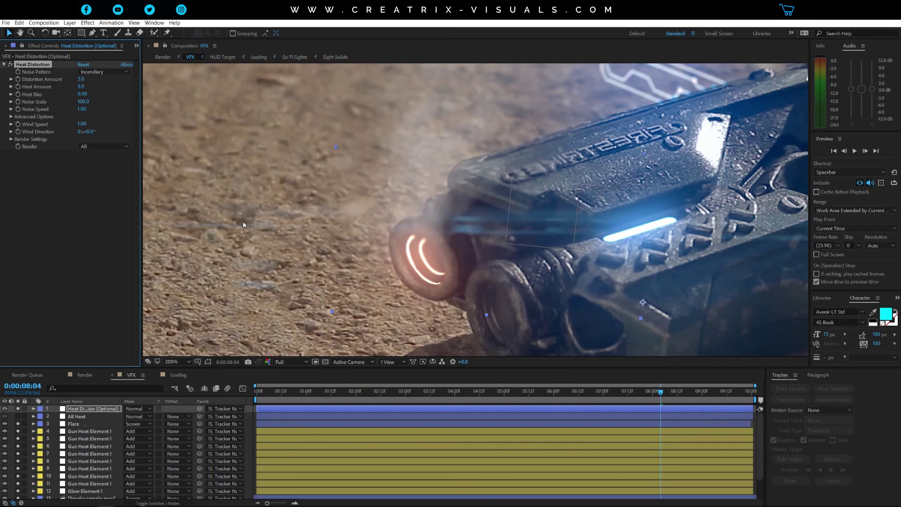
{"action": "scroll", "coordinate": [493, 213], "scroll_direction": "down", "scroll_amount": 2}
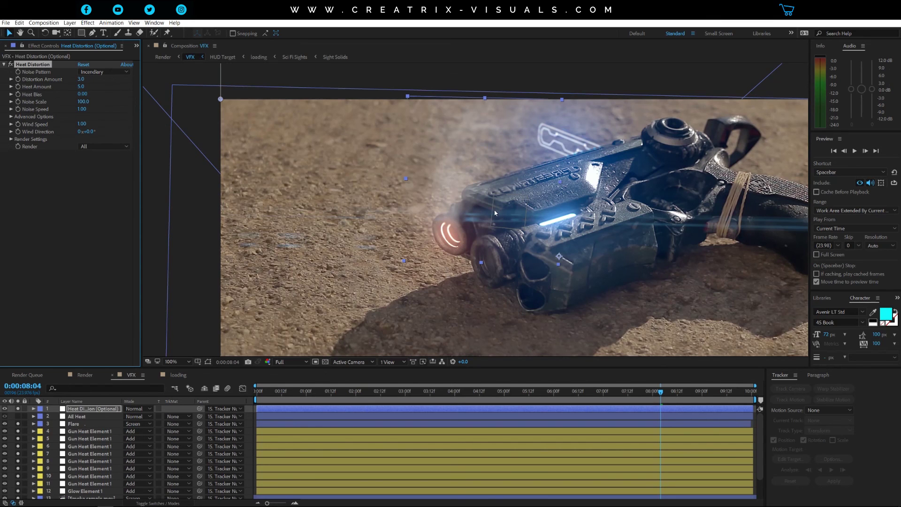
{"action": "left_click", "coordinate": [24, 415]}
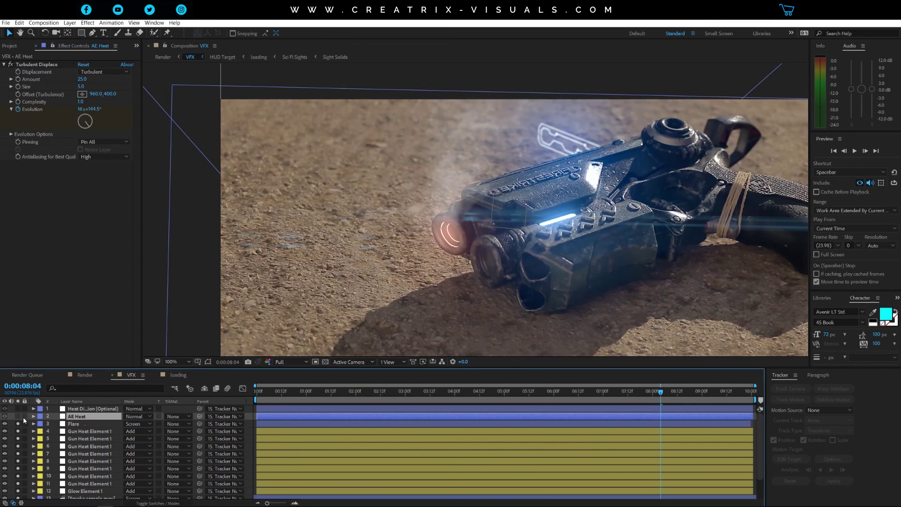
{"action": "left_click", "coordinate": [46, 63]}
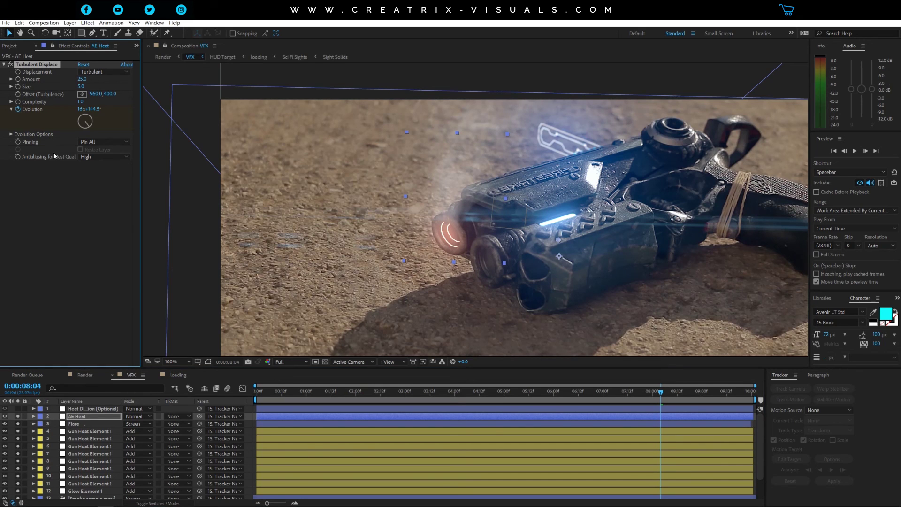